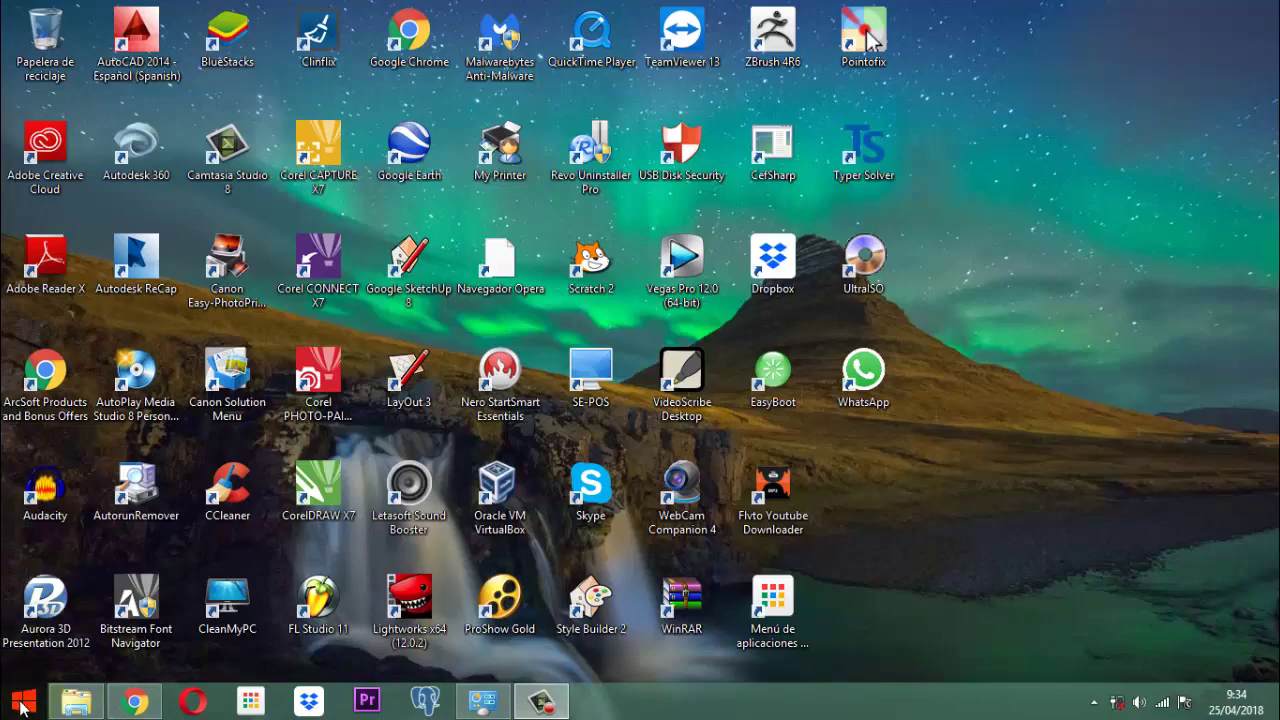
Step: Open the Vet Project database from the software veterinarias folder and close its welcome form
left_click(63, 704)
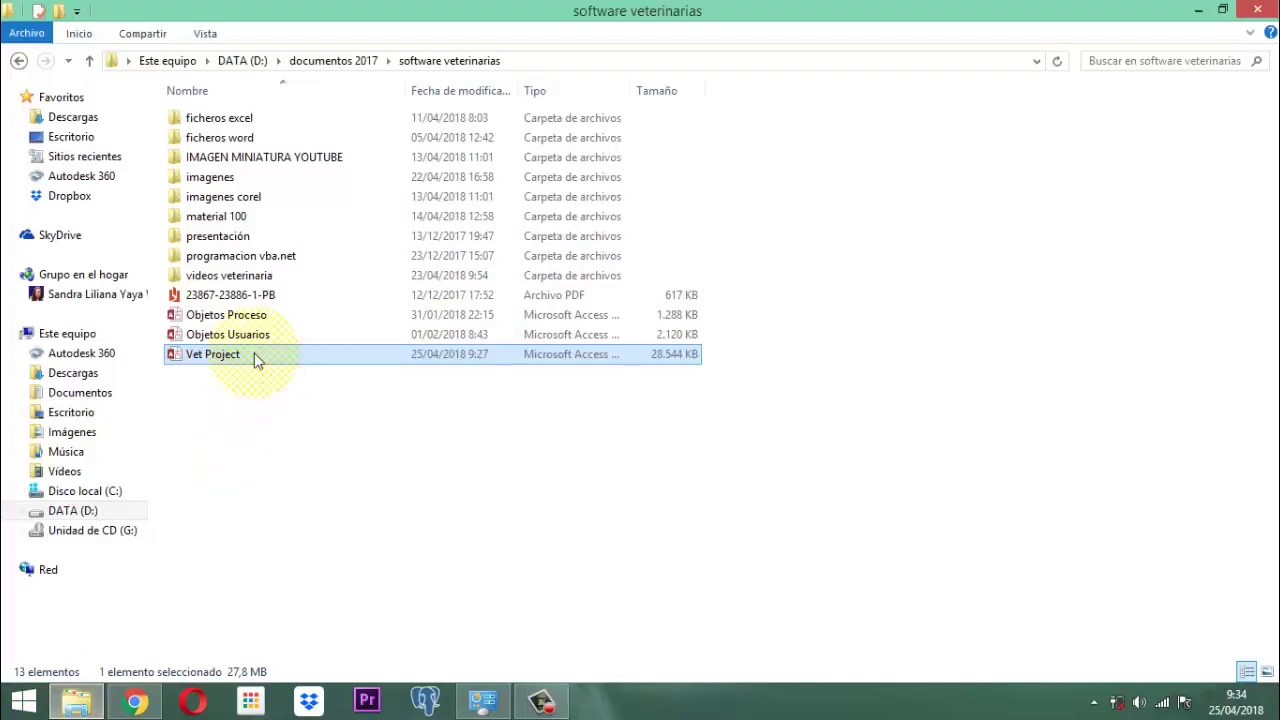
double_click(241, 356)
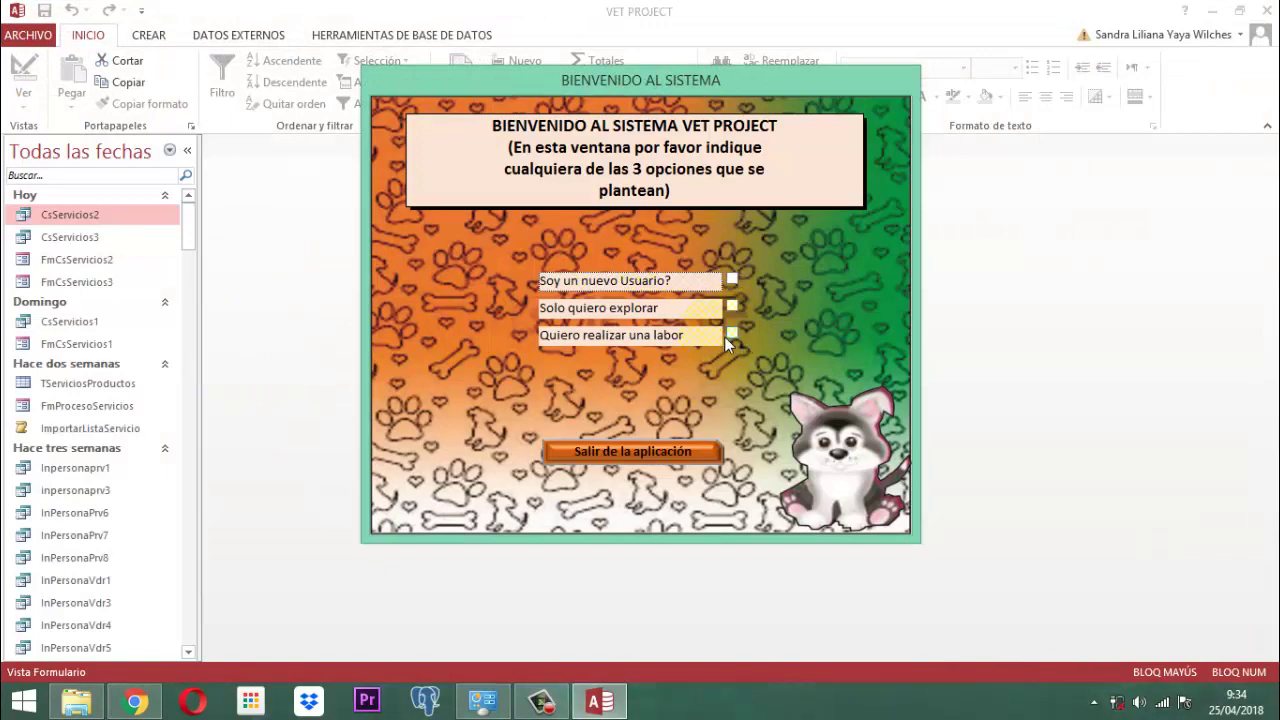
right_click(595, 80)
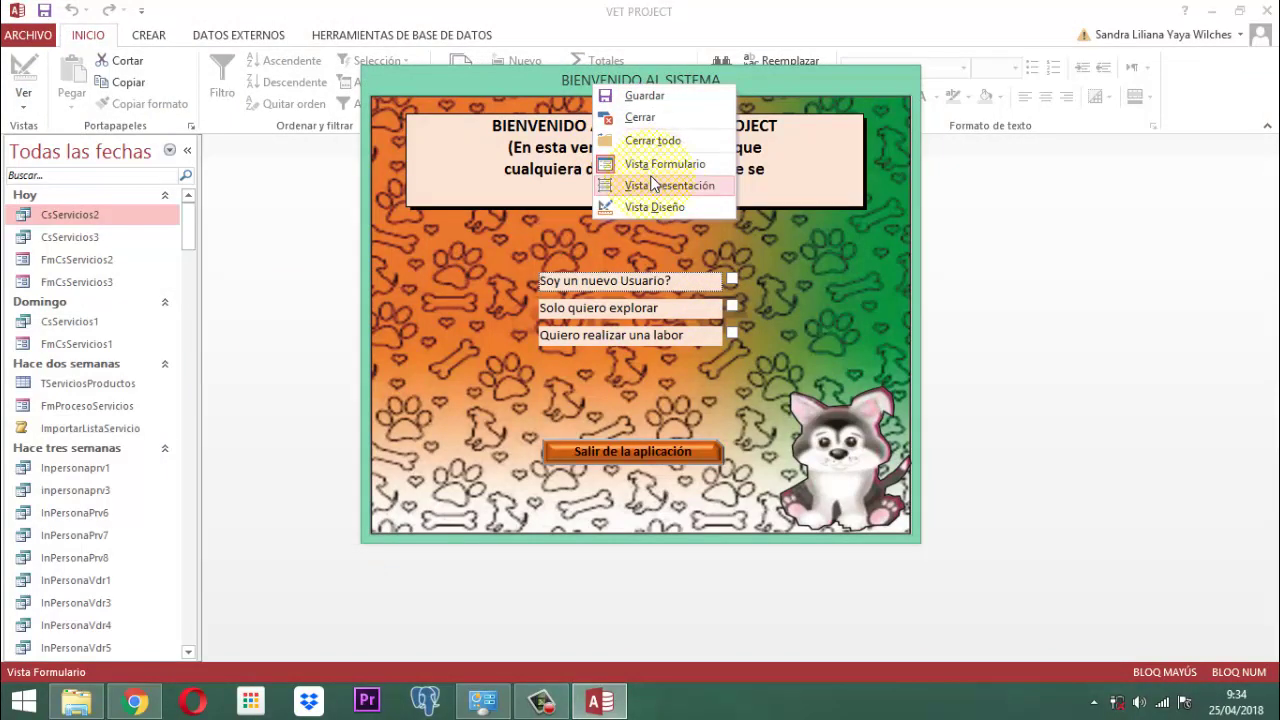
left_click(638, 118)
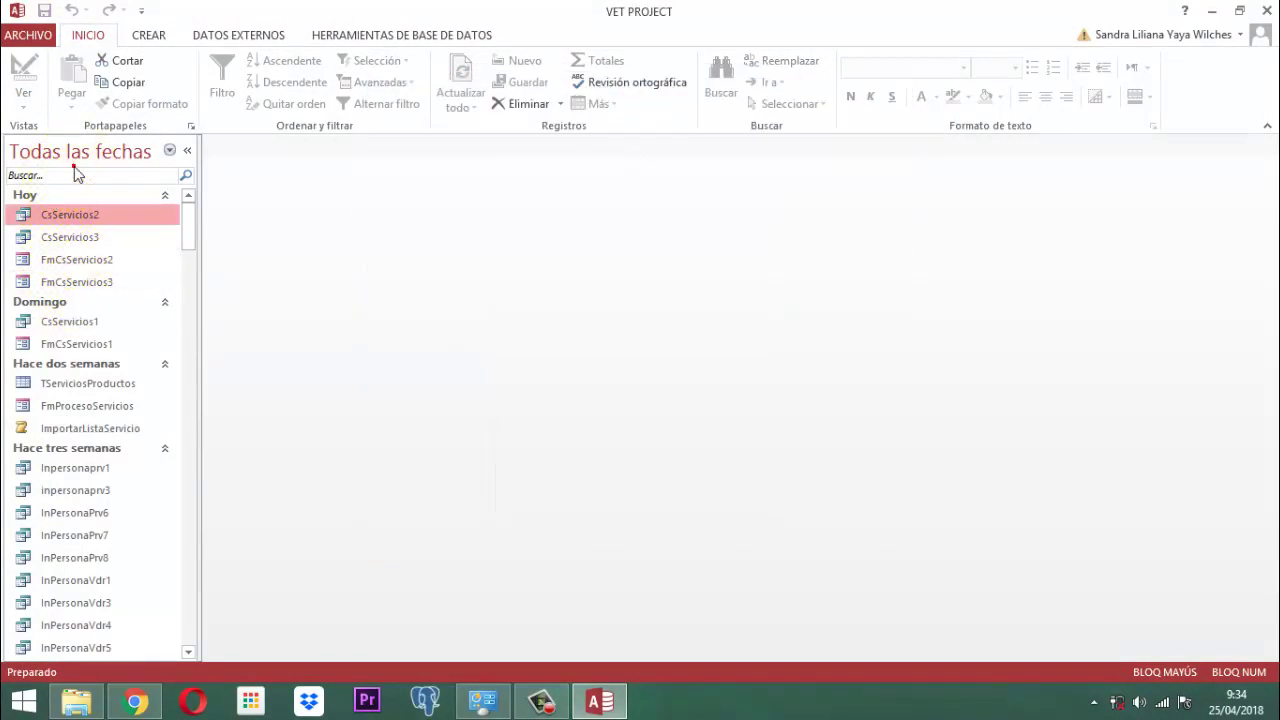
Step: Filter the database objects by "SER" and open the CsServicios1 query in Design view
left_click(37, 180)
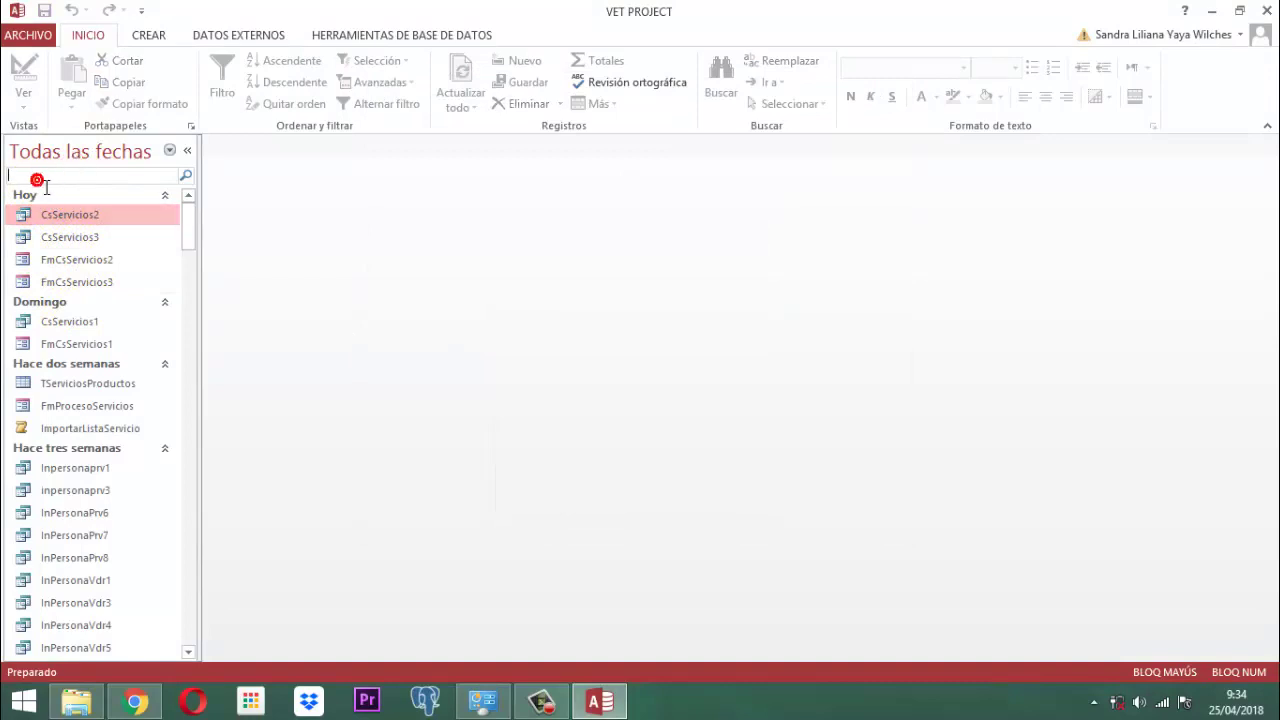
type("SER")
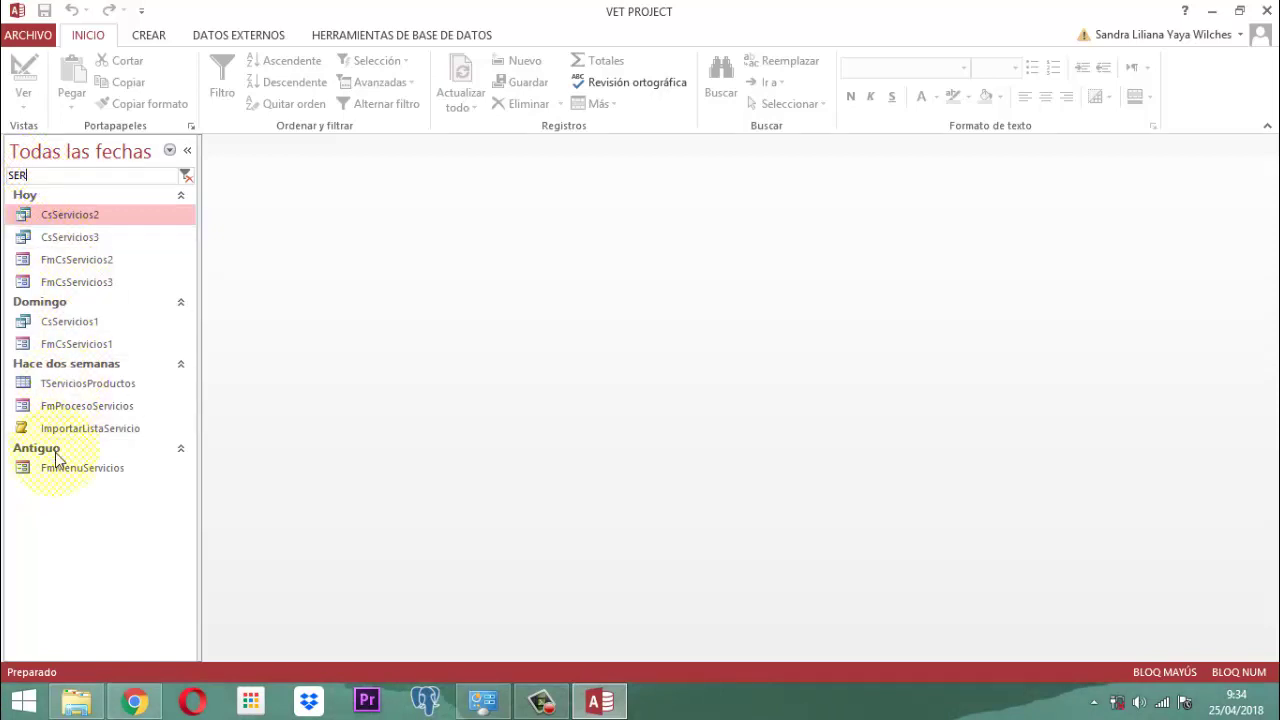
right_click(79, 329)
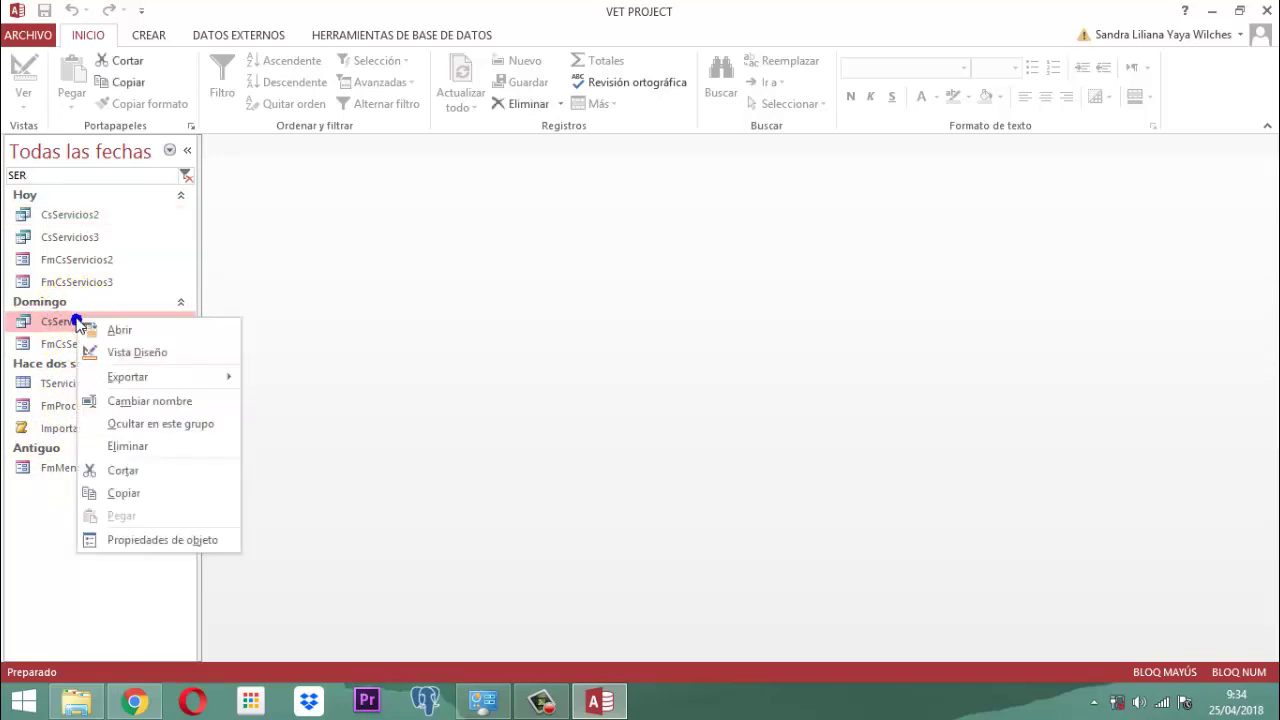
left_click(139, 355)
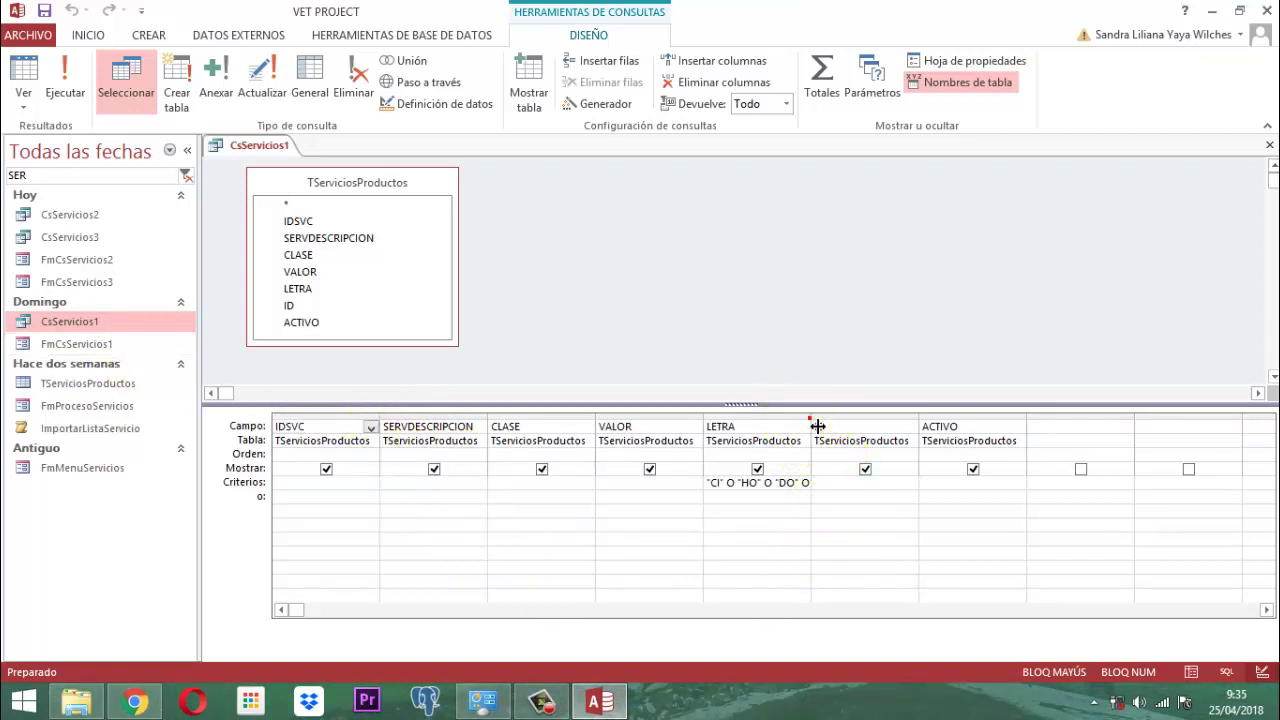
Step: Widen the LETRA column of CsServicios1 to read its full criteria, and close the query
left_click_drag(819, 428, 946, 428)
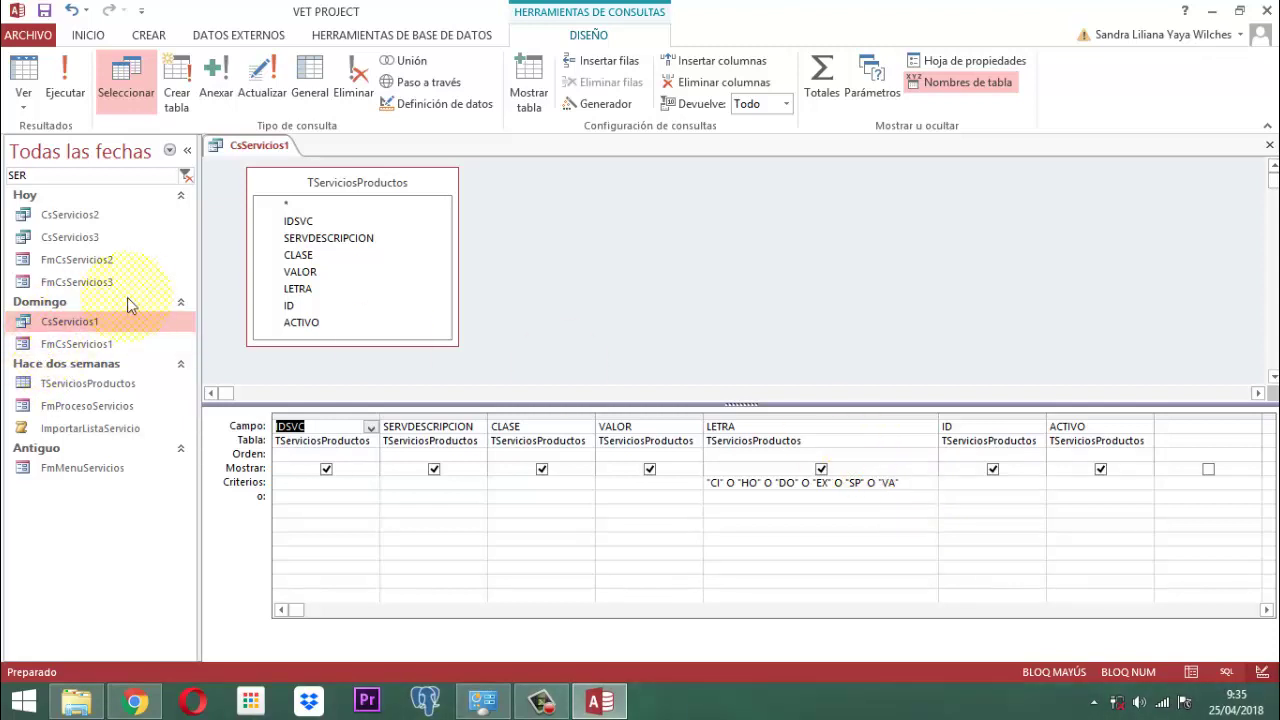
right_click(255, 158)
left_click(286, 184)
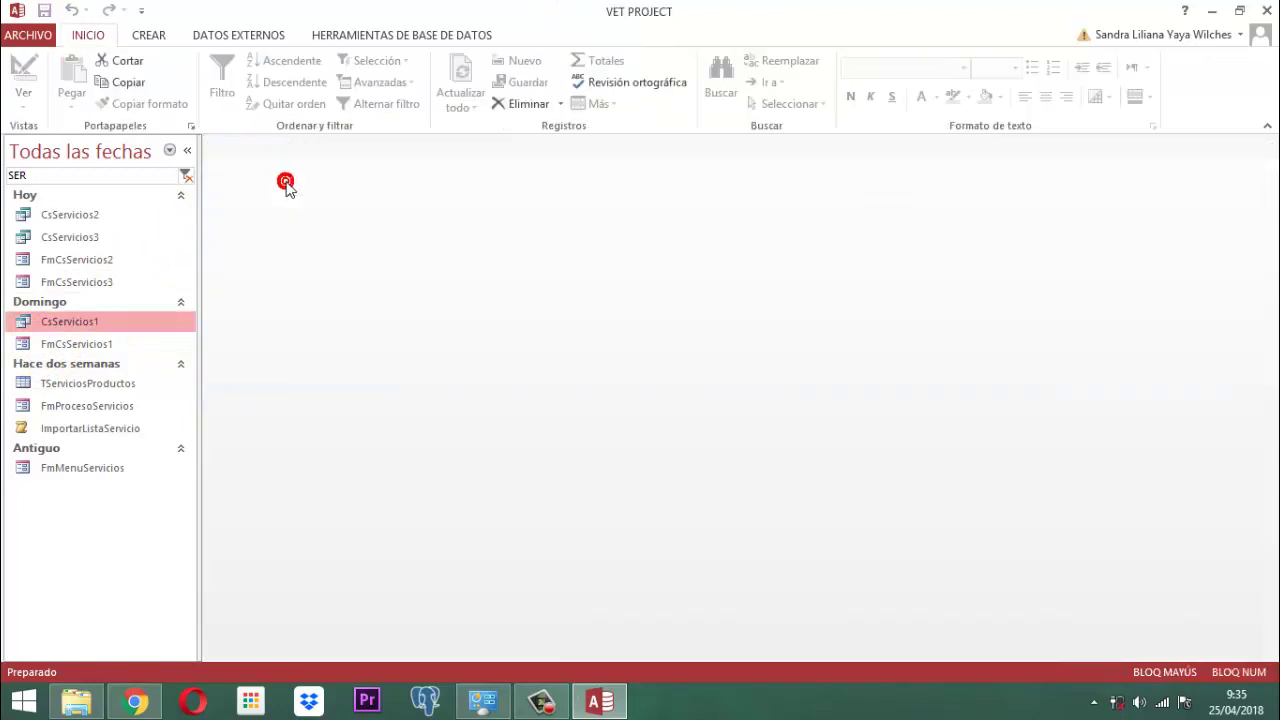
Step: Review the LETRA criteria of the CsServicios2 query in Design view and close the query
right_click(78, 216)
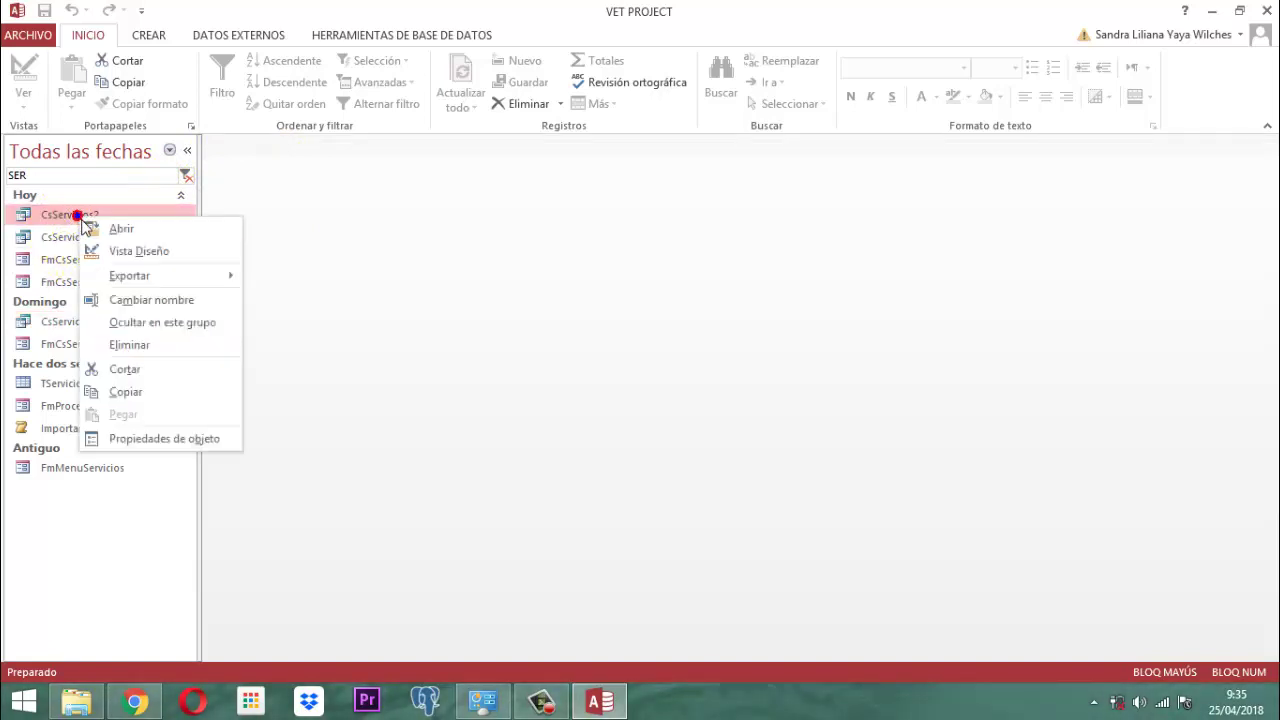
left_click(134, 250)
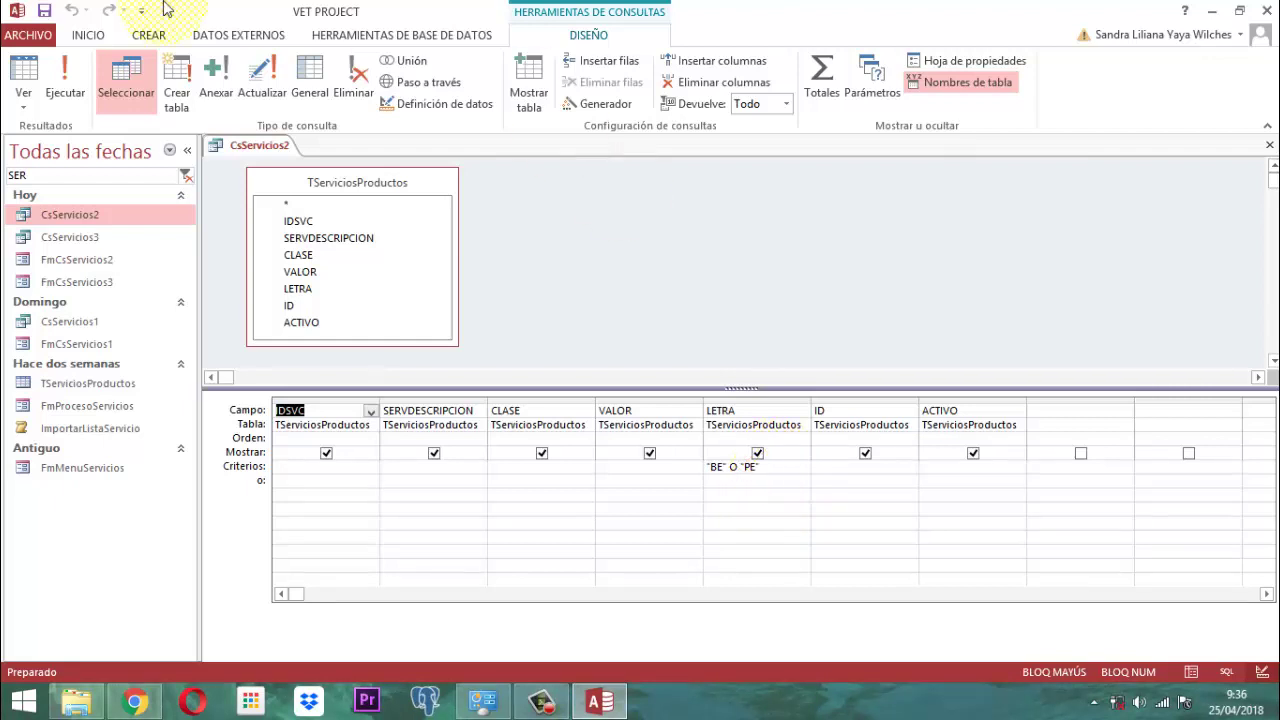
right_click(254, 143)
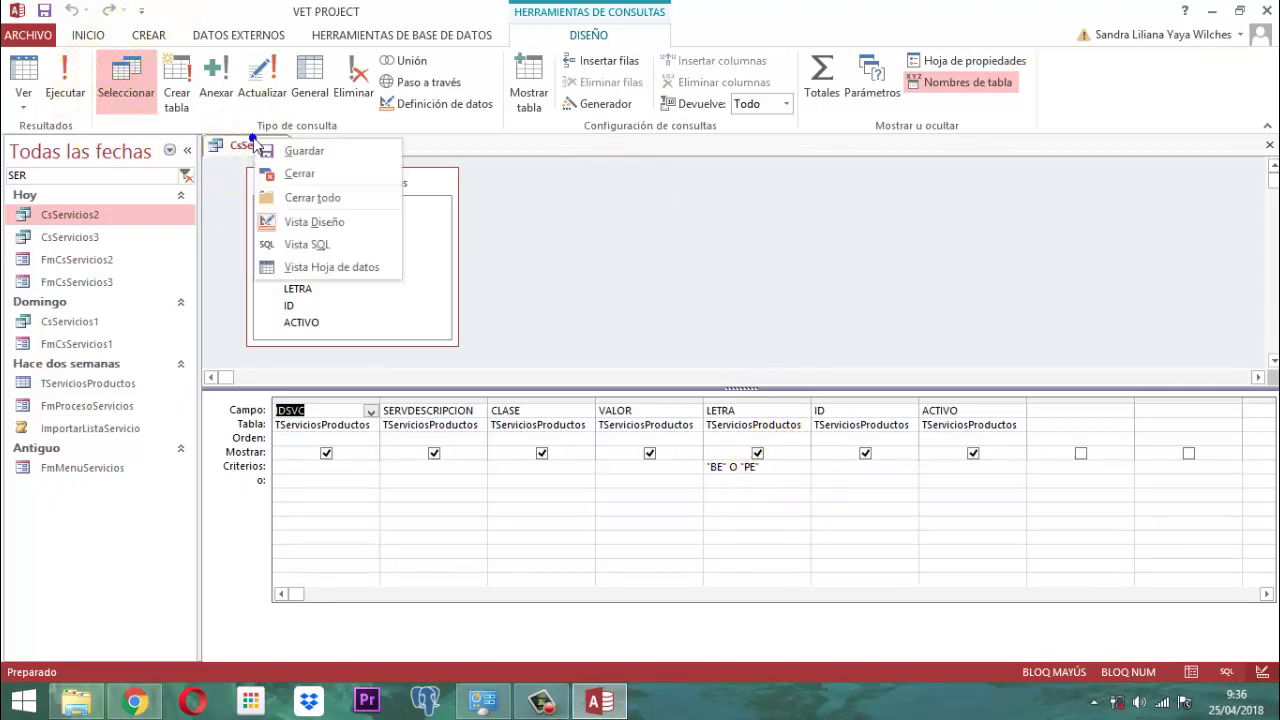
left_click(297, 173)
Step: Review the LETRA criteria of the CsServicios3 query in Design view and close the query
left_click(60, 242)
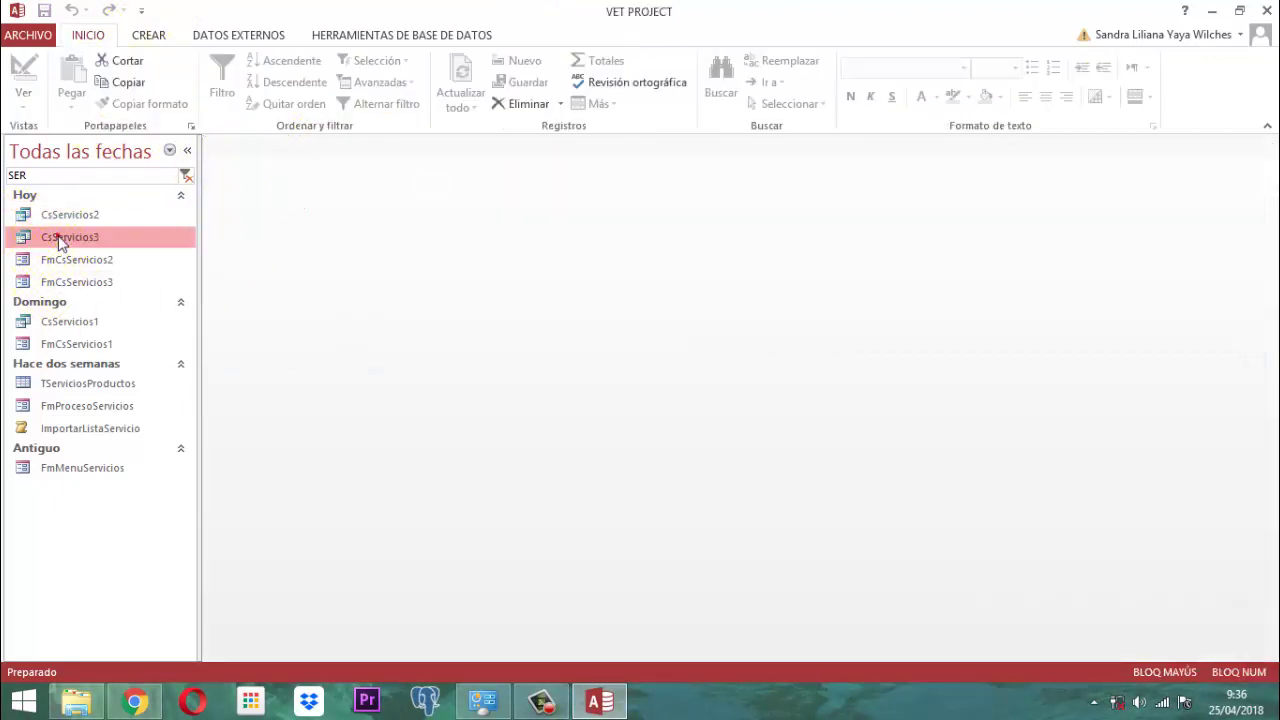
right_click(60, 242)
left_click(120, 273)
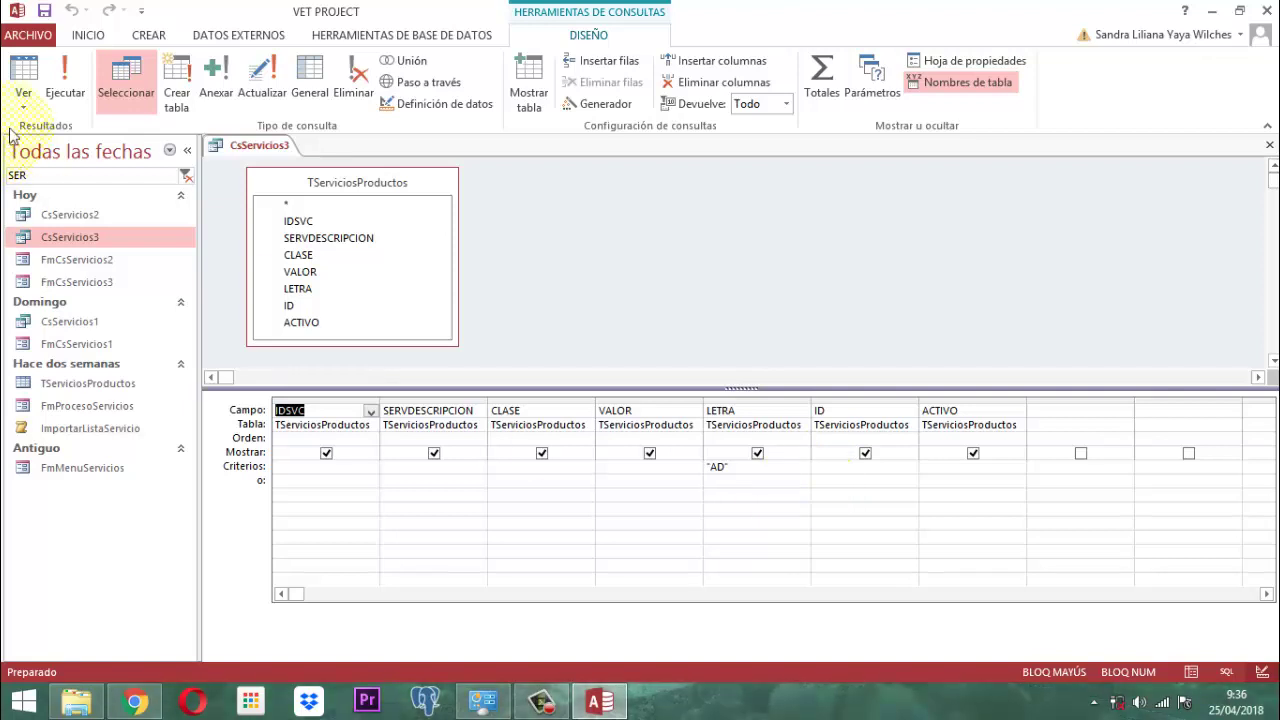
right_click(244, 146)
left_click(294, 182)
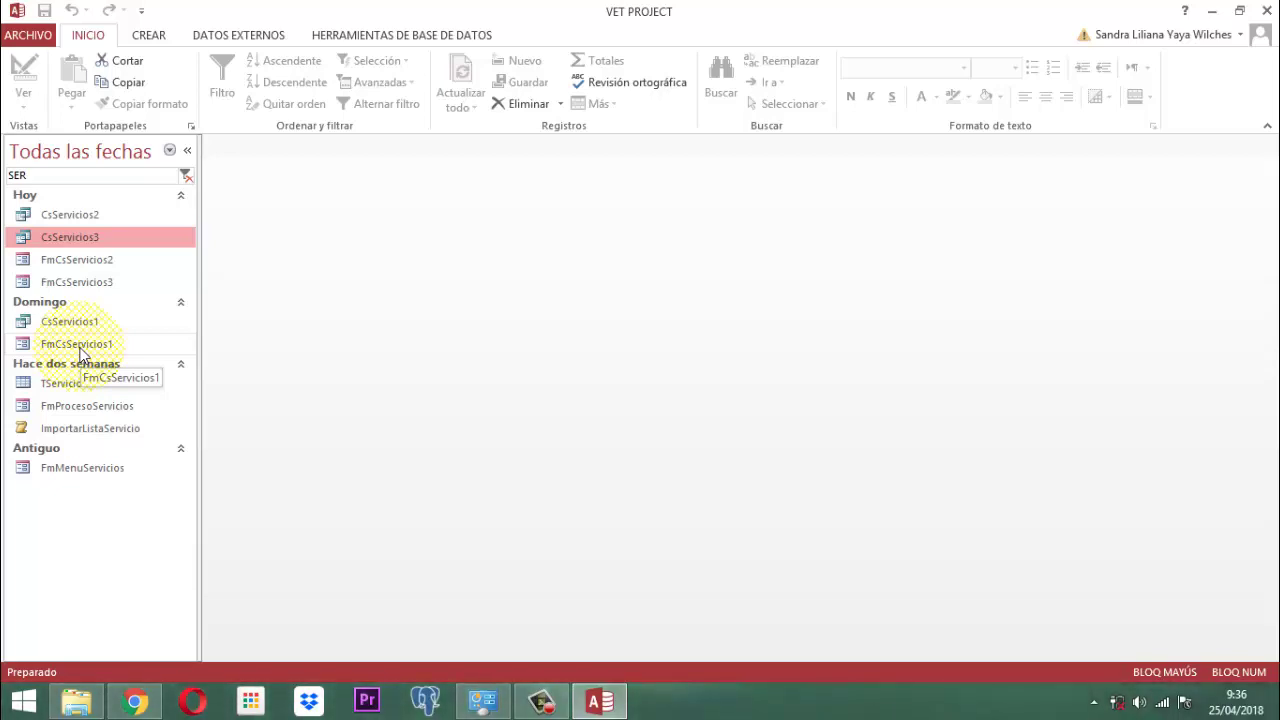
Step: Check the record source of the FmCsServicios2 form in Design view and close the form
left_click(67, 263)
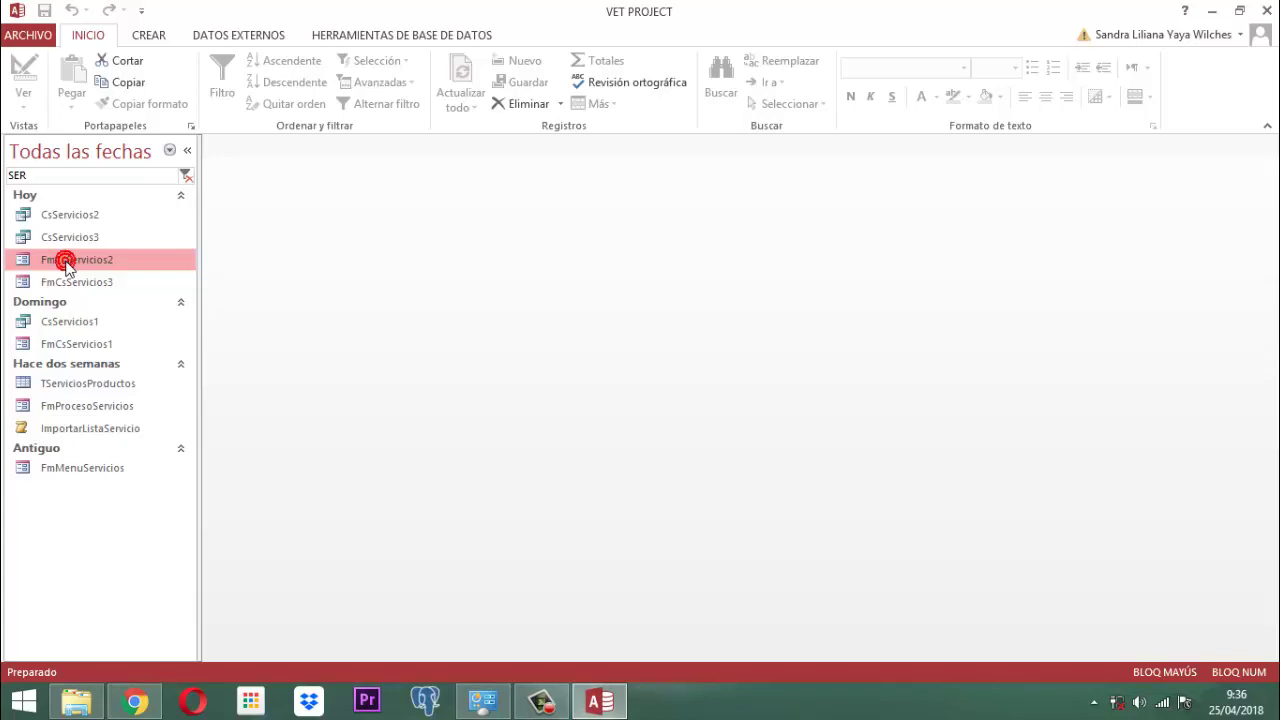
right_click(66, 264)
left_click(128, 317)
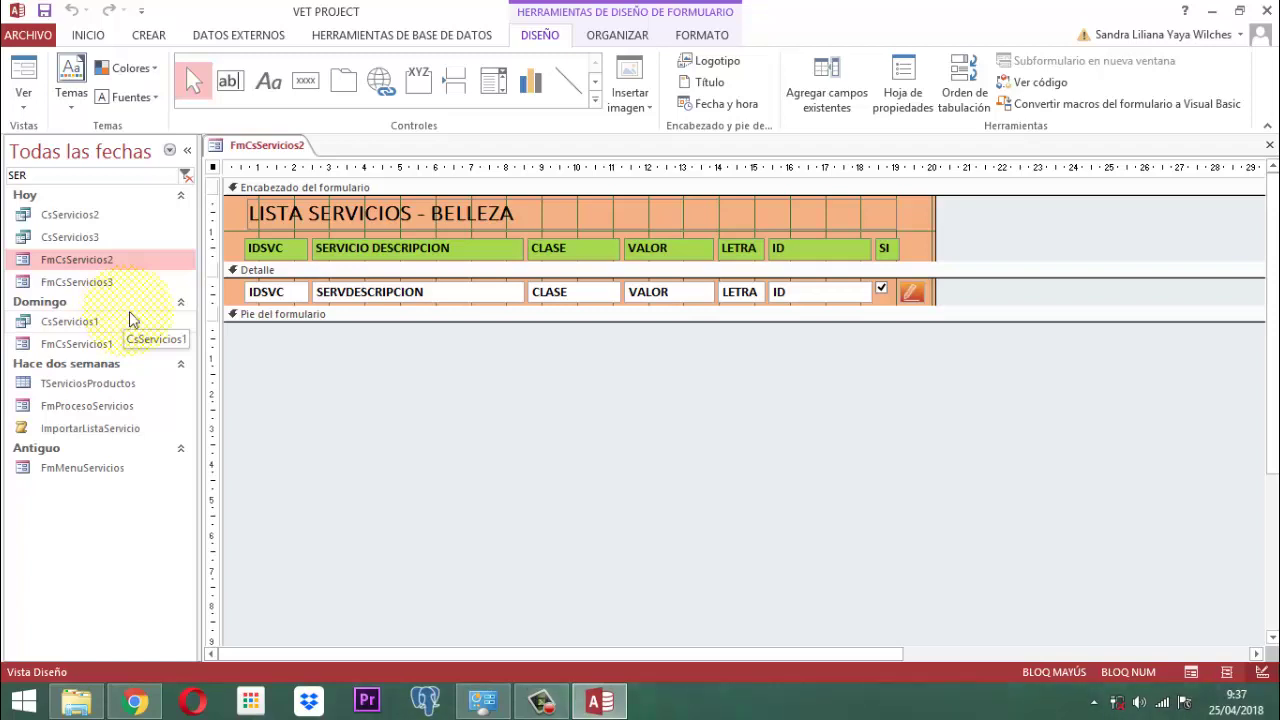
left_click(903, 88)
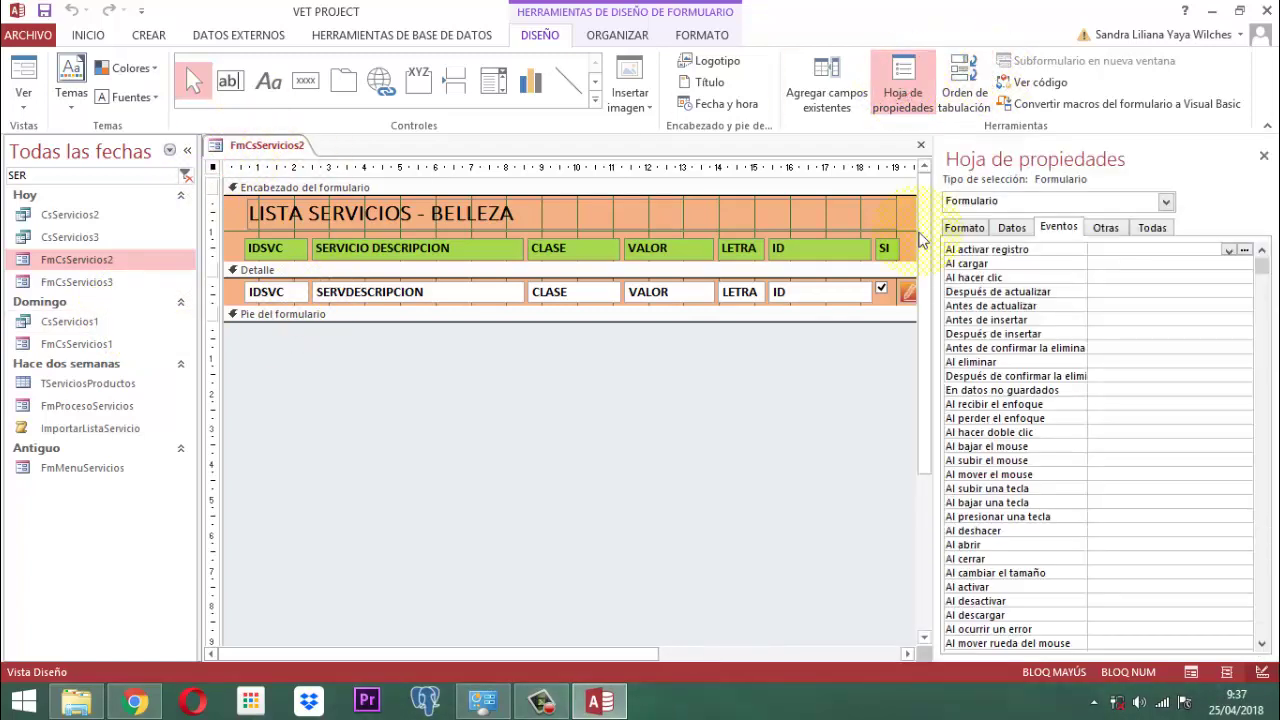
left_click(1016, 228)
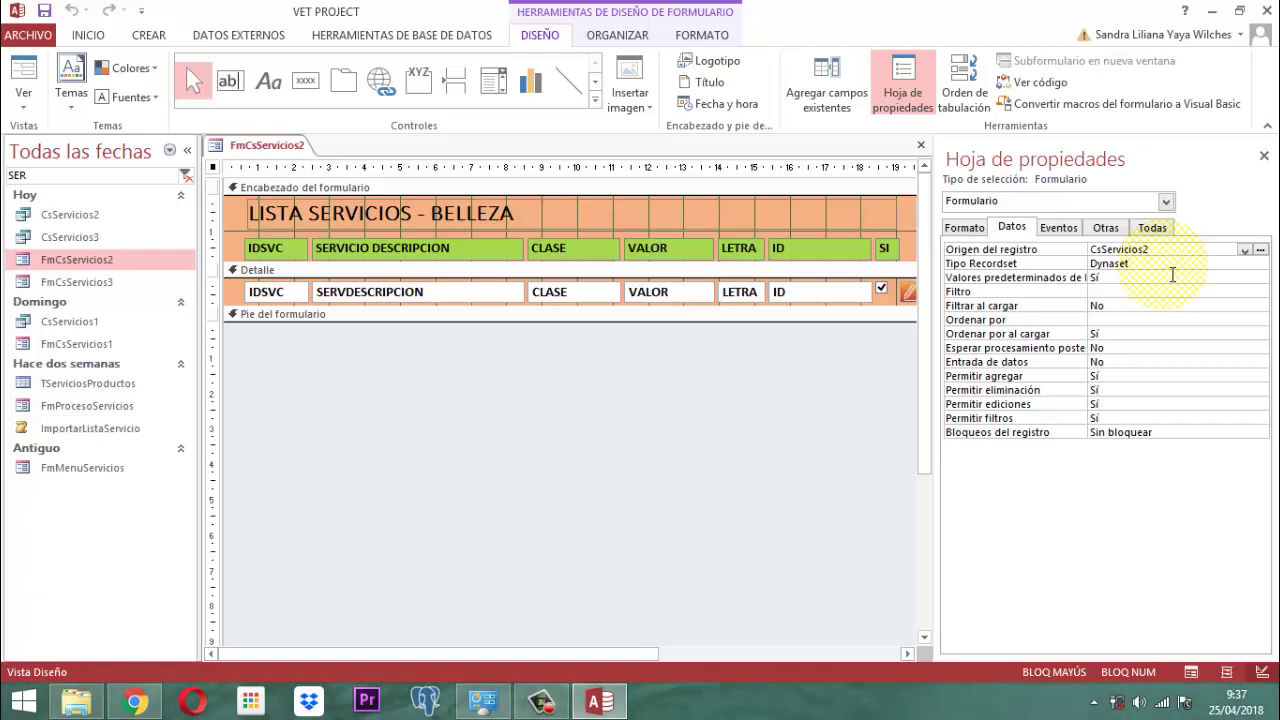
left_click(1264, 156)
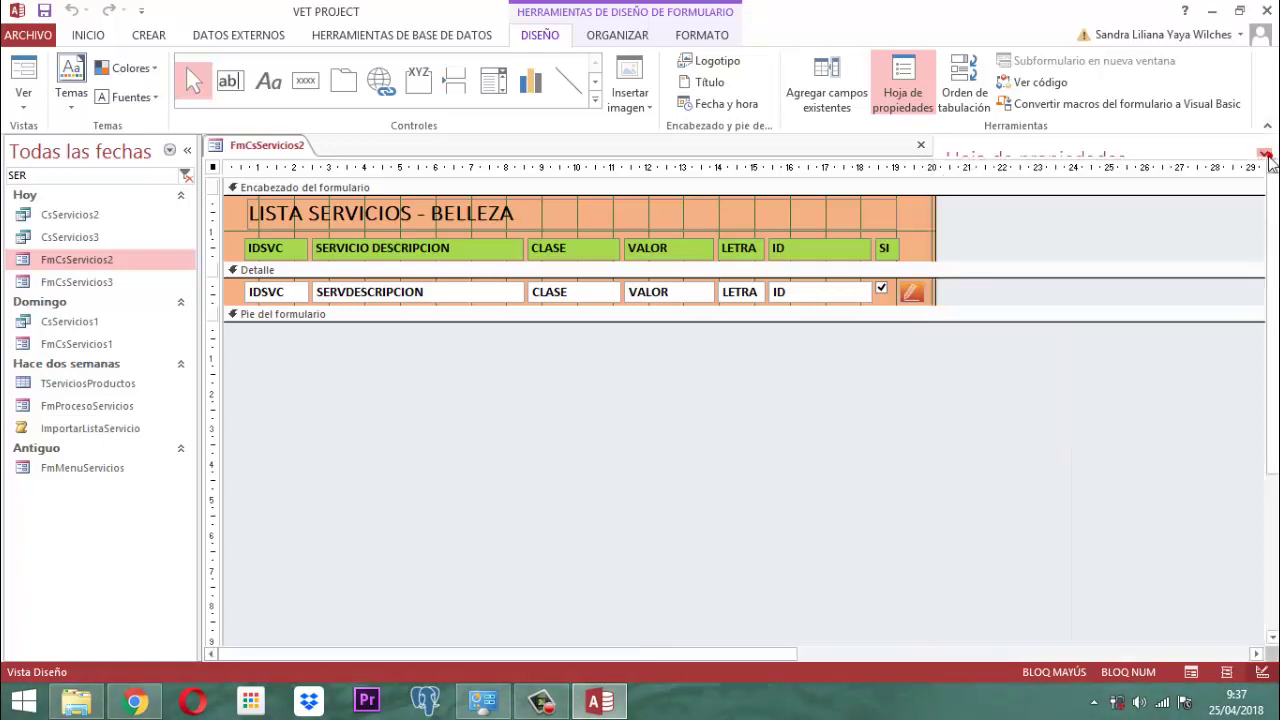
right_click(287, 151)
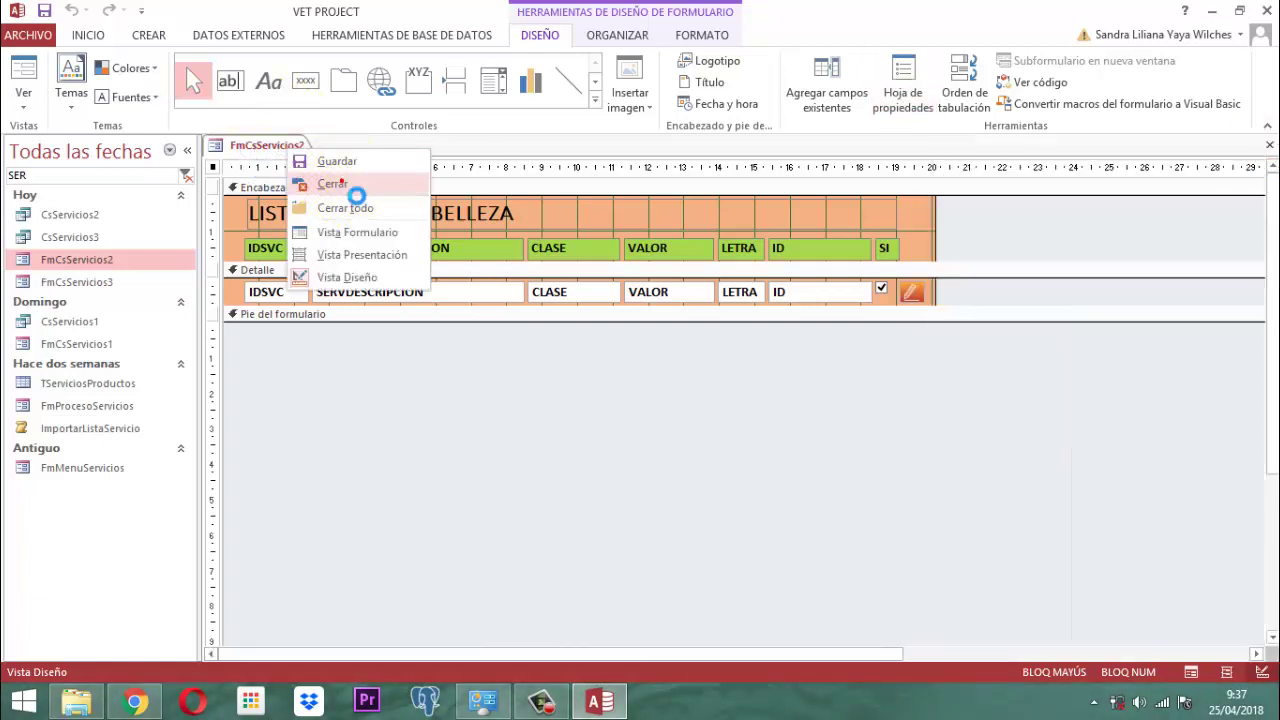
left_click(338, 186)
Step: Open the FmCsServicios3 form in Design view and check its record source in the form's data properties
left_click(87, 285)
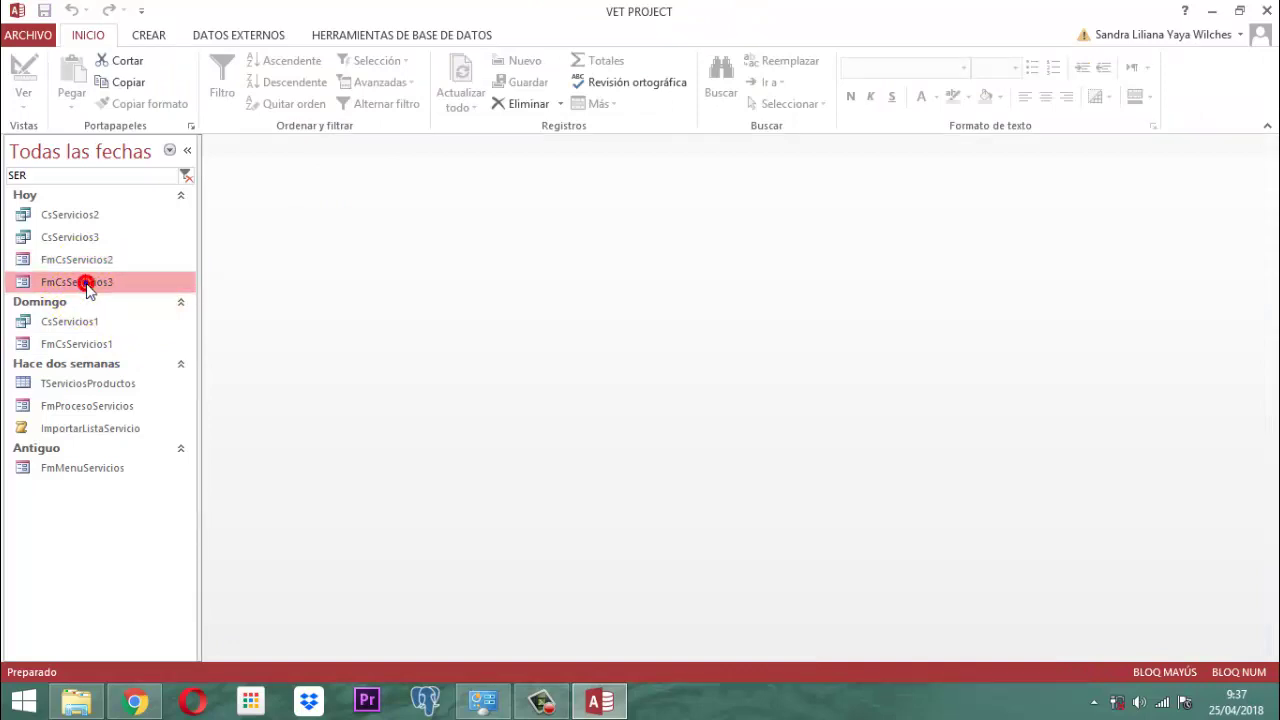
right_click(87, 285)
left_click(137, 343)
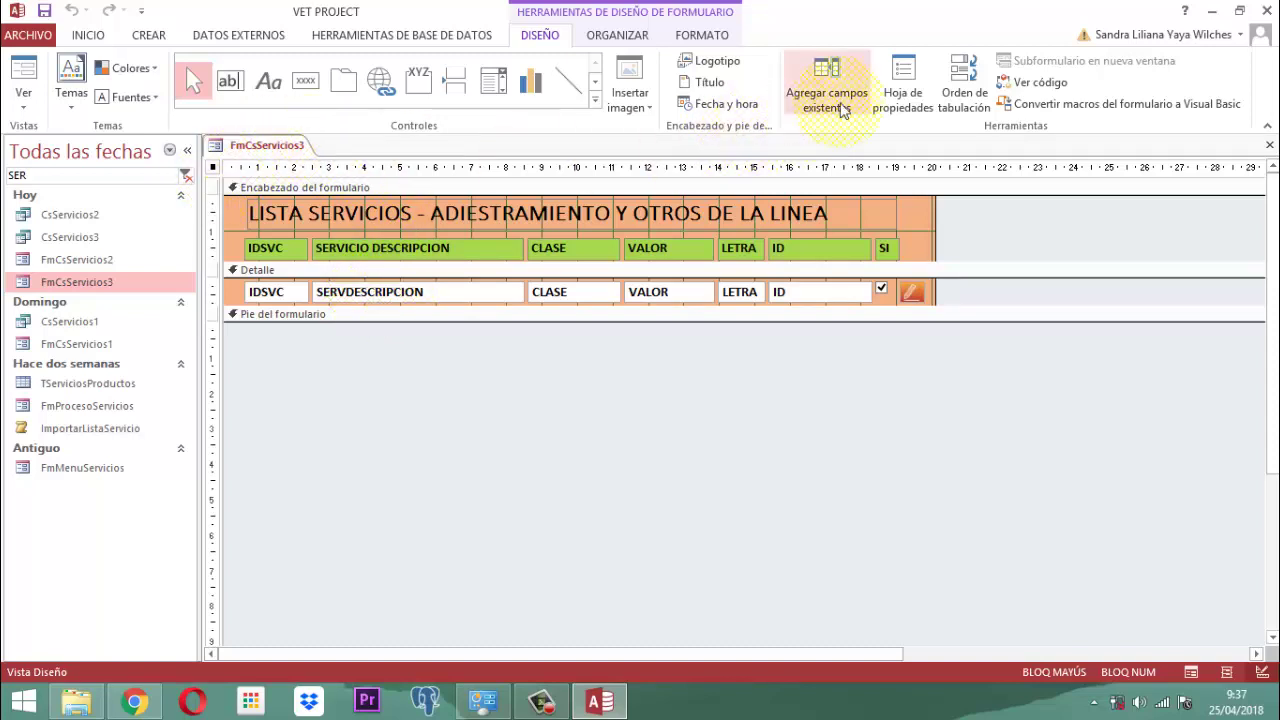
left_click(903, 85)
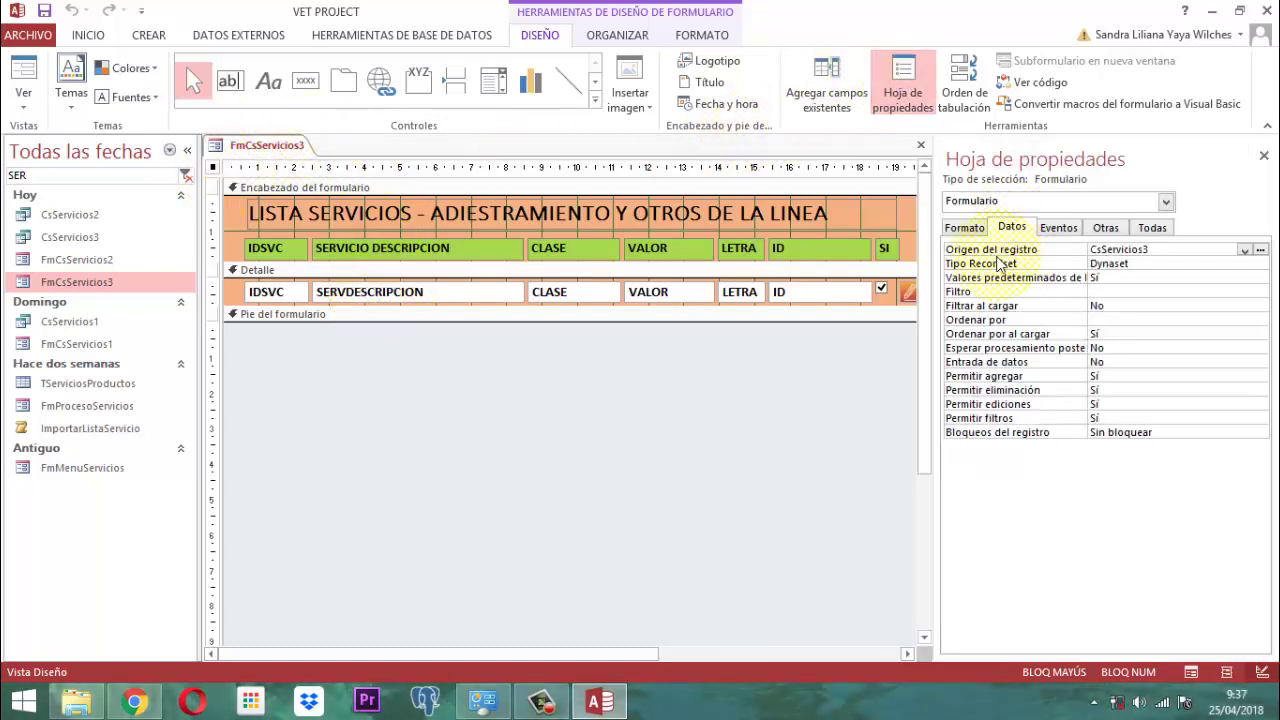
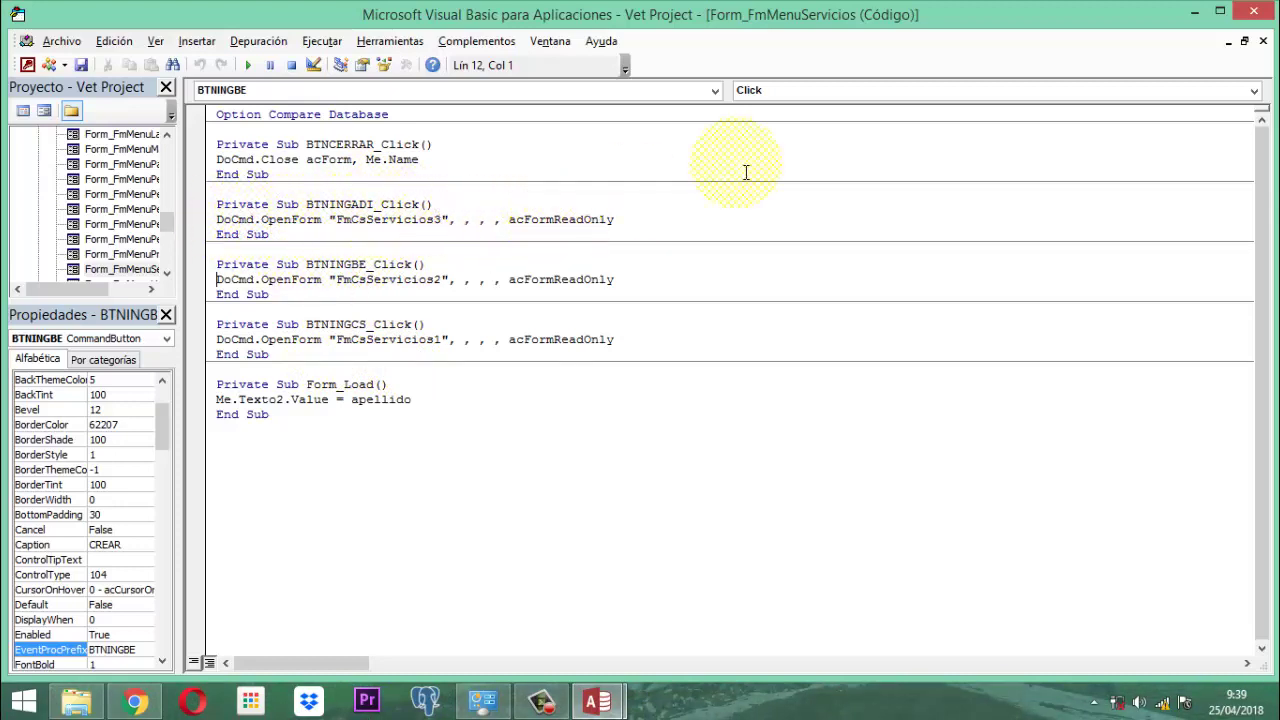
Step: Leave the Belleza CREAR button's code and examine the click event code of the Adiestramiento CREAR button
left_click(1253, 11)
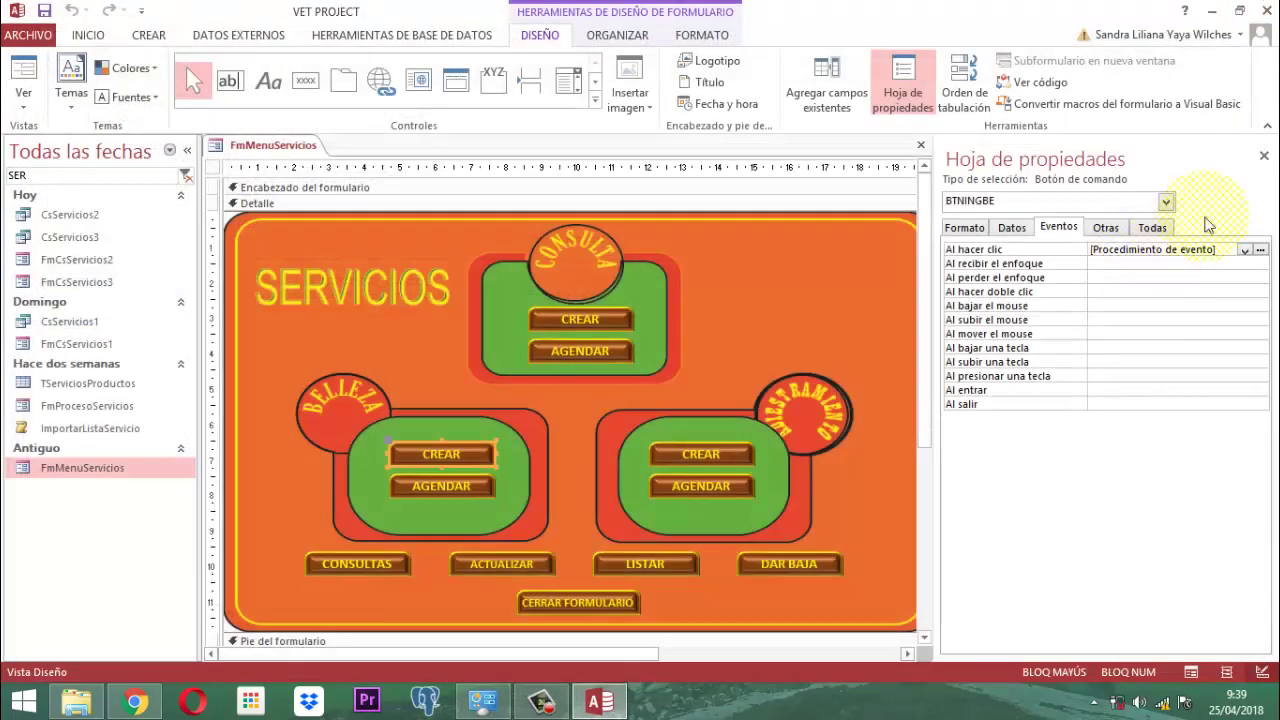
left_click(1264, 156)
left_click(732, 459)
left_click(910, 82)
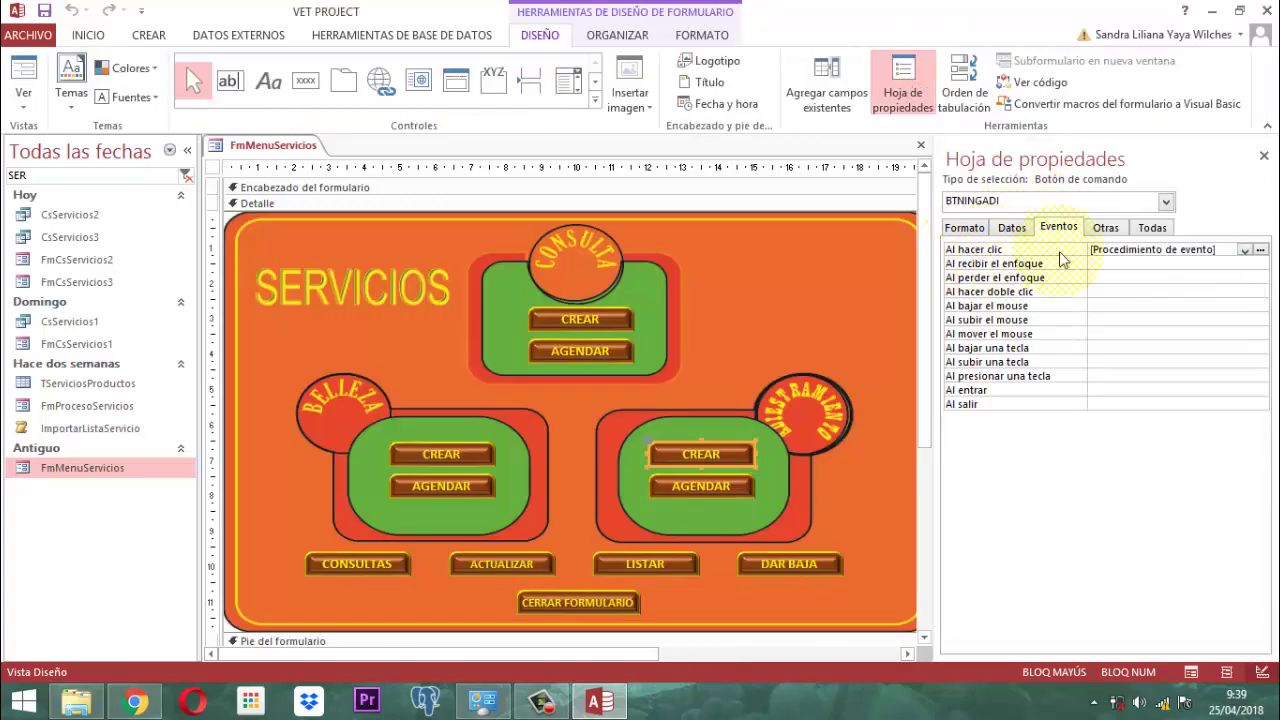
left_click(1260, 251)
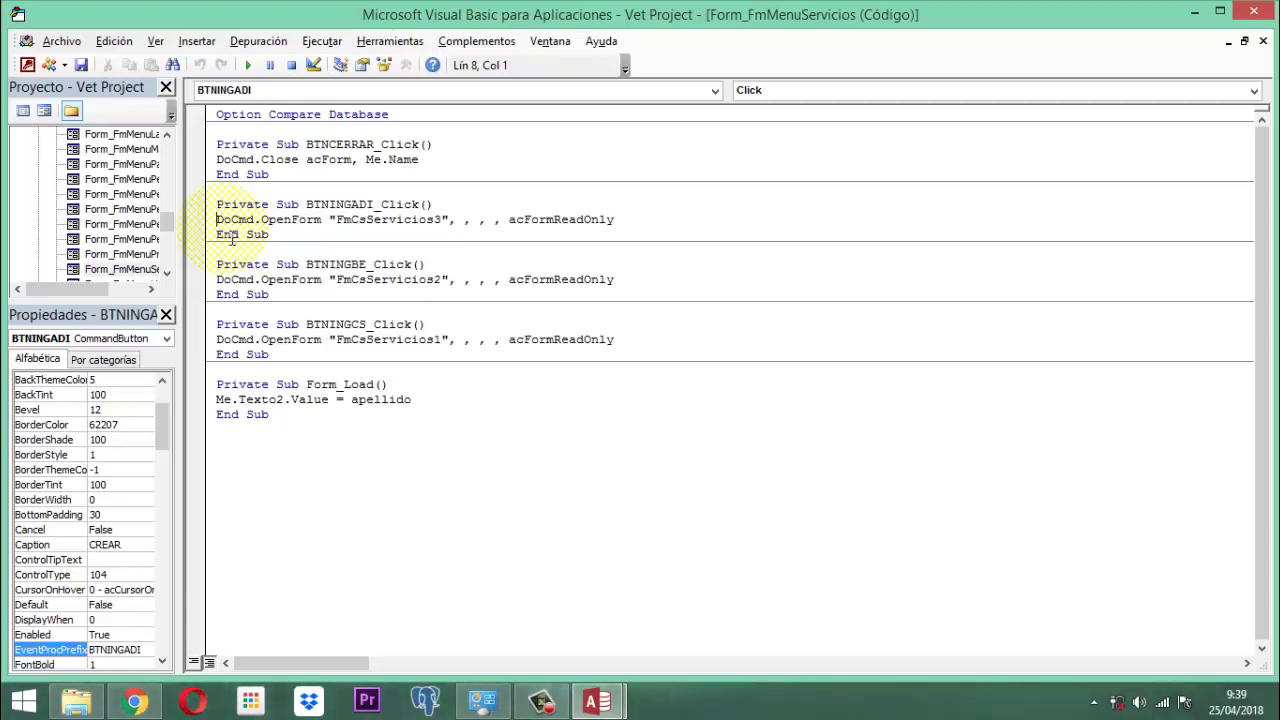
Step: Close the event code and property sheet, and close the FmMenuServicios form, saving its design changes
left_click(1254, 11)
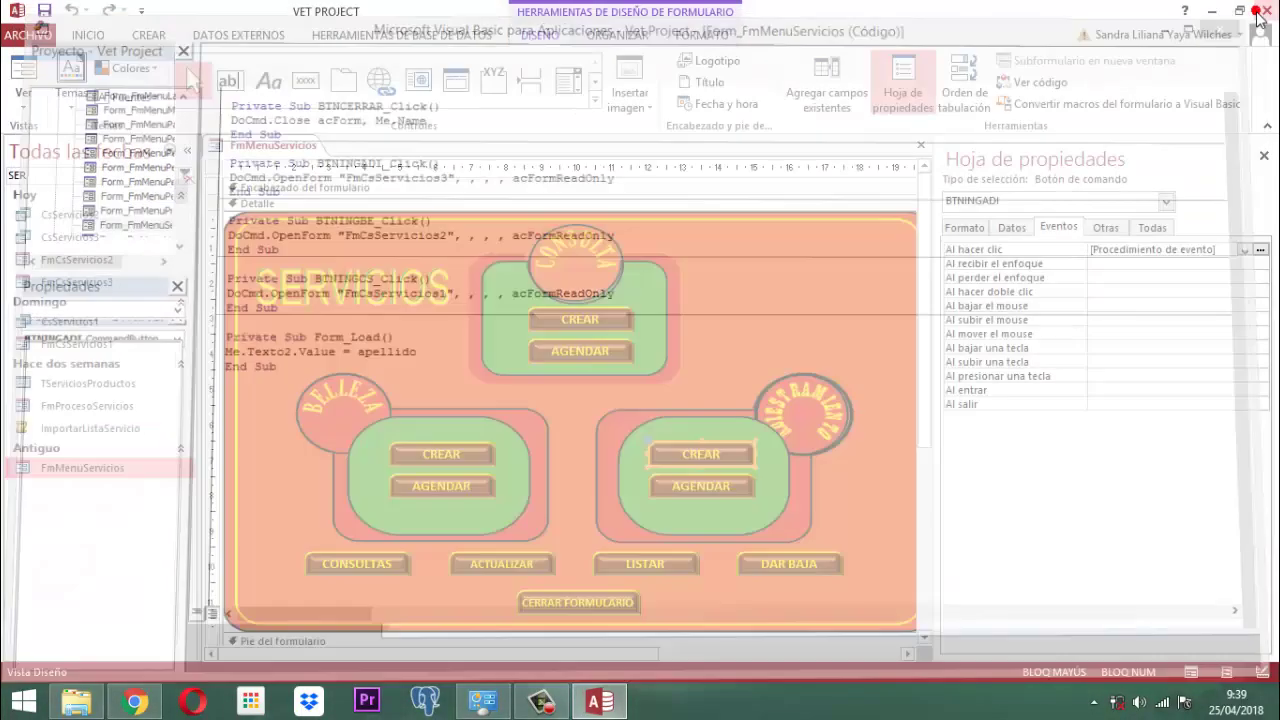
left_click(1264, 156)
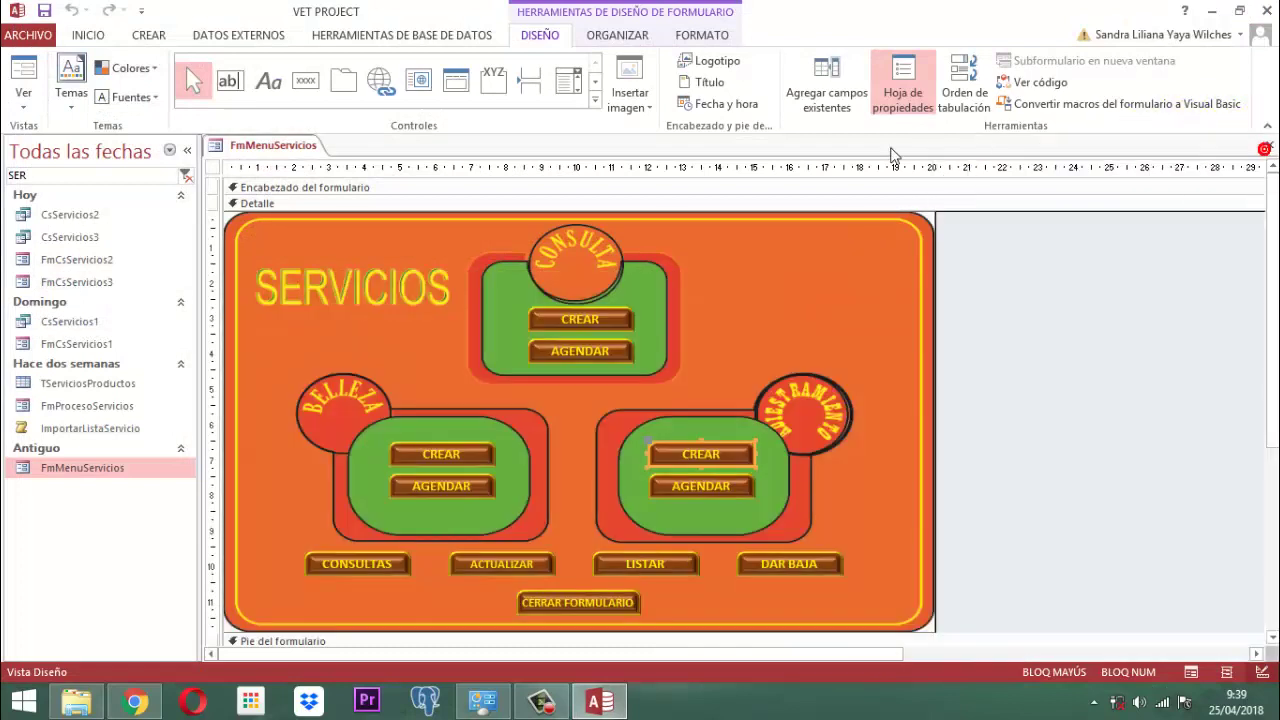
right_click(270, 147)
left_click(318, 178)
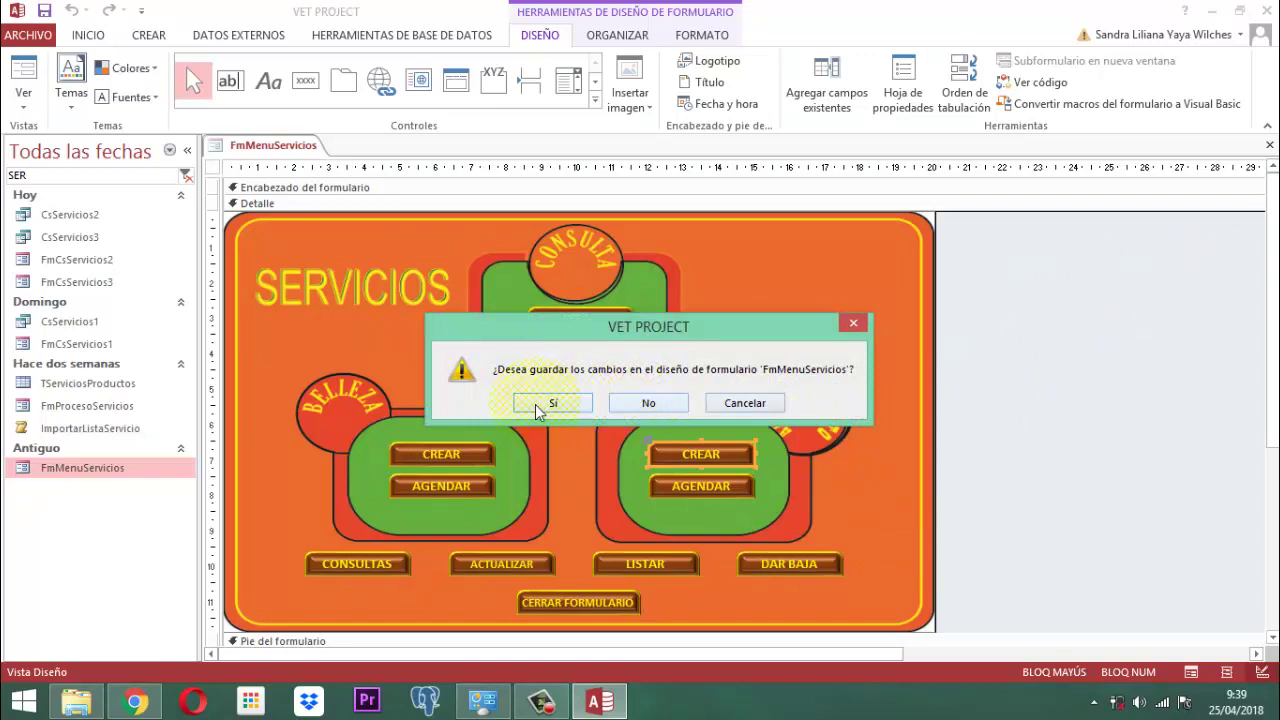
left_click(537, 405)
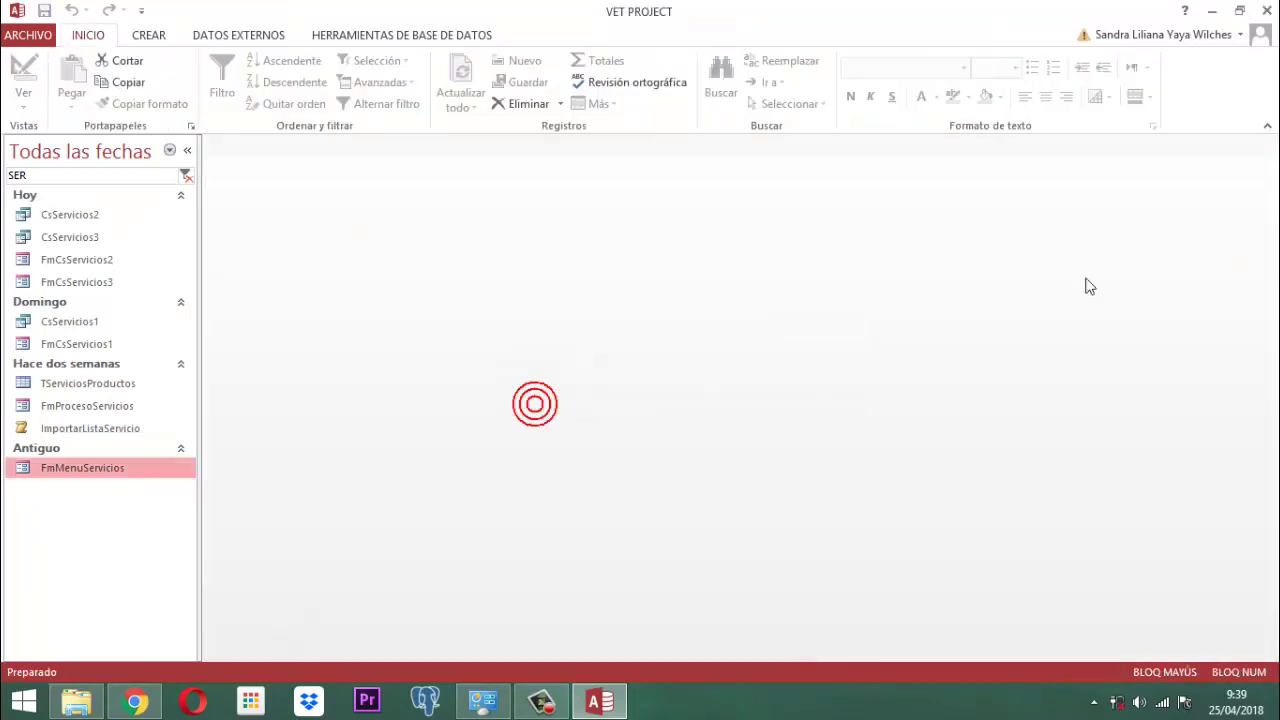
Step: Close the database and reopen Vet Project from the software veterinarias folder
left_click(1267, 12)
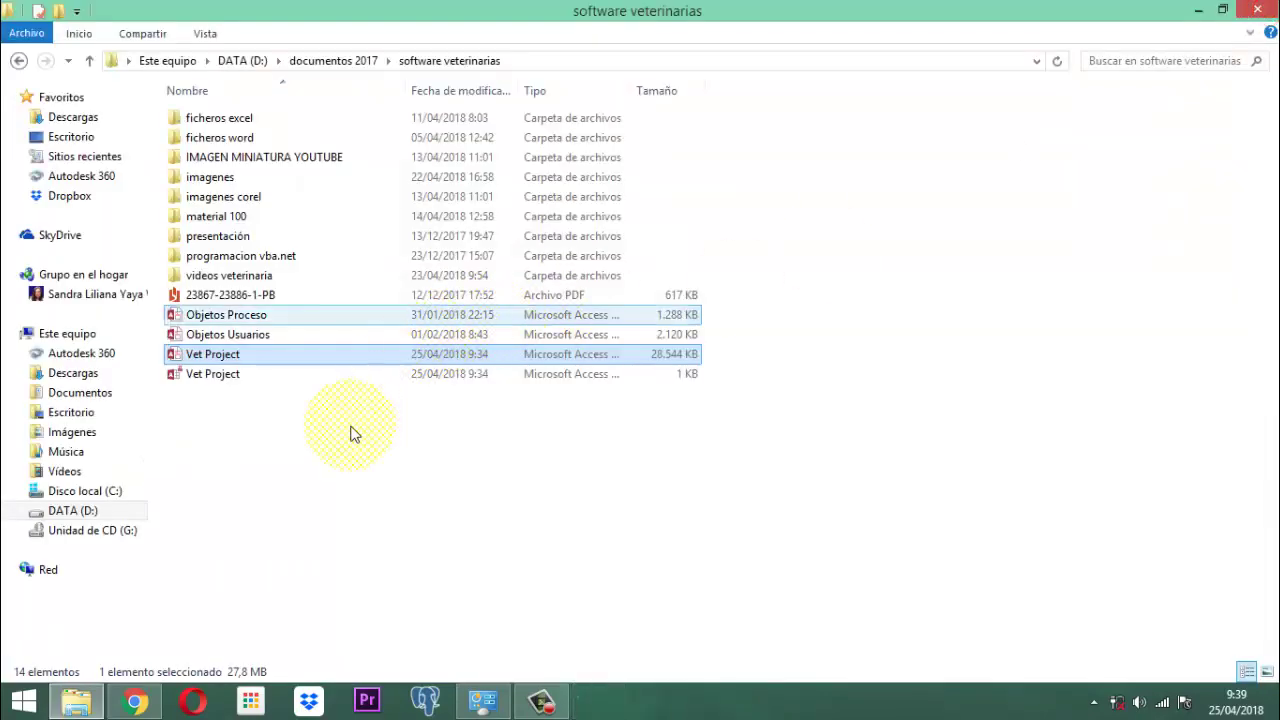
double_click(225, 360)
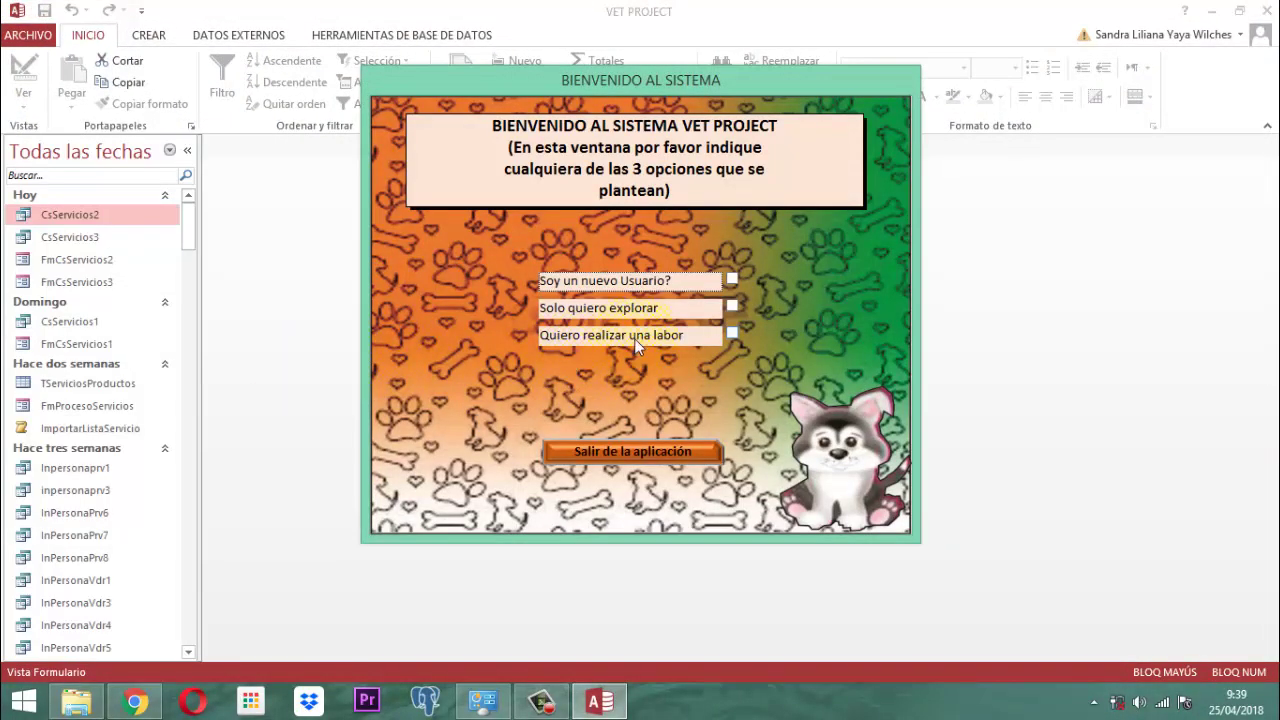
Step: Choose to perform a task from the welcome form, select a user from the user list and log in with the account password
left_click(733, 333)
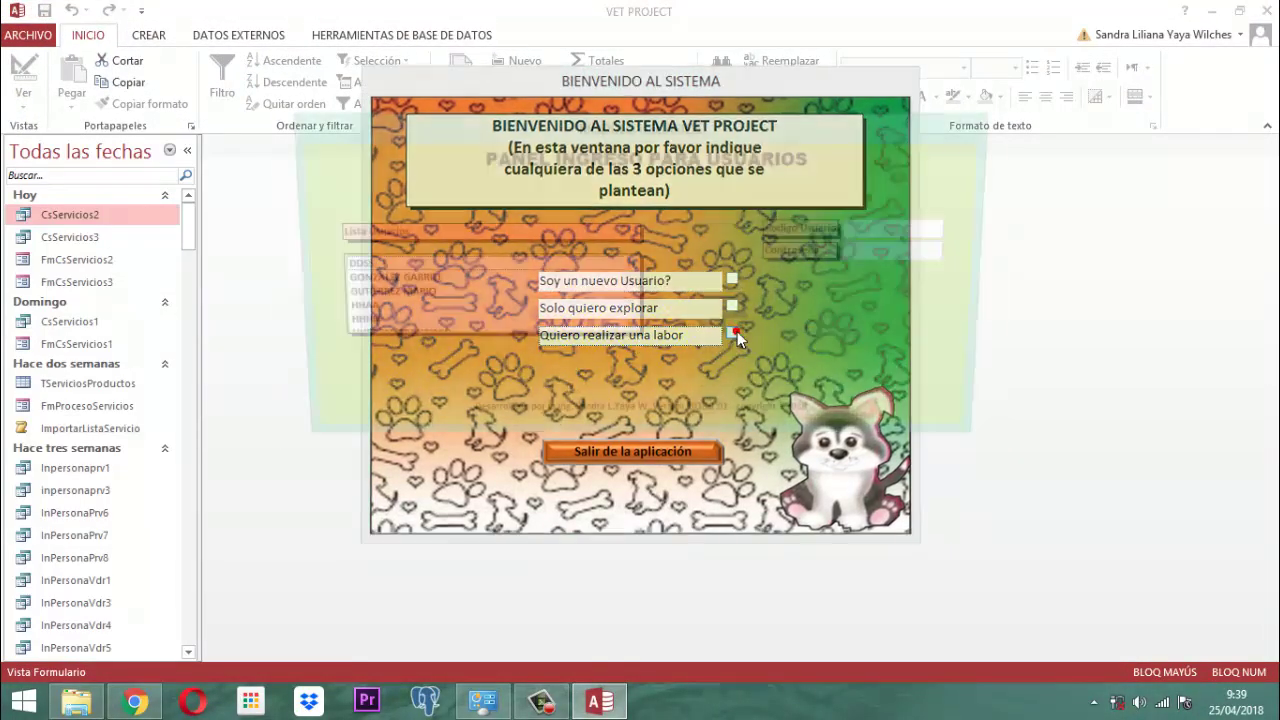
scroll(395, 300, "down", 2)
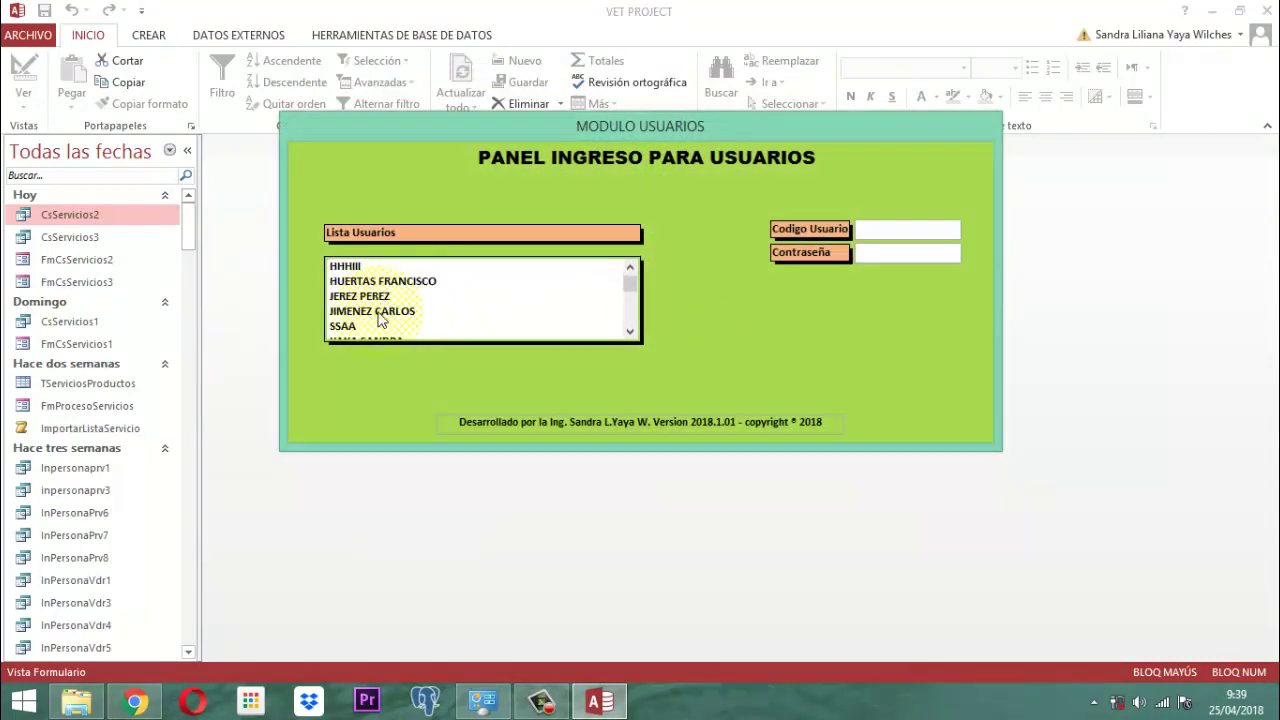
left_click(378, 311)
left_click(848, 229)
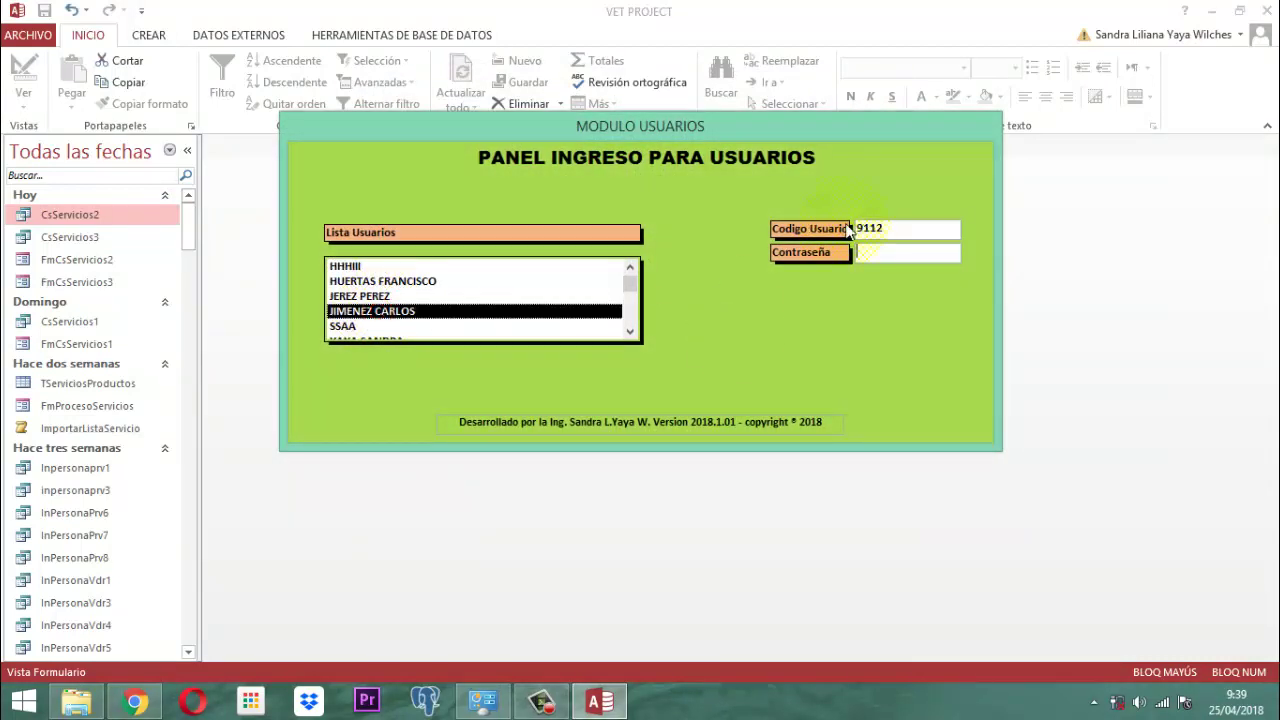
key("Return")
key("Return")
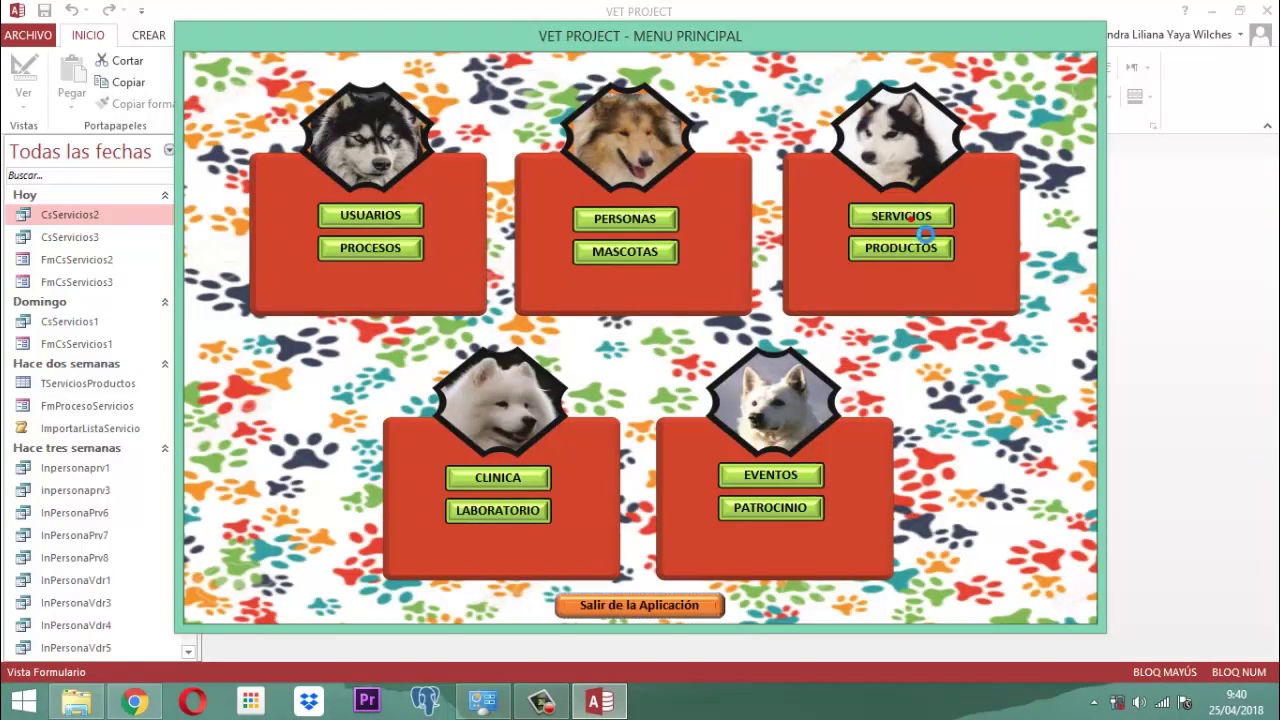
Step: Open the Consulta services list from the Servicios module and examine its services, classes, values and SI marks
left_click(905, 218)
left_click(622, 191)
scroll(636, 200, "down", 6)
scroll(636, 205, "down", 14)
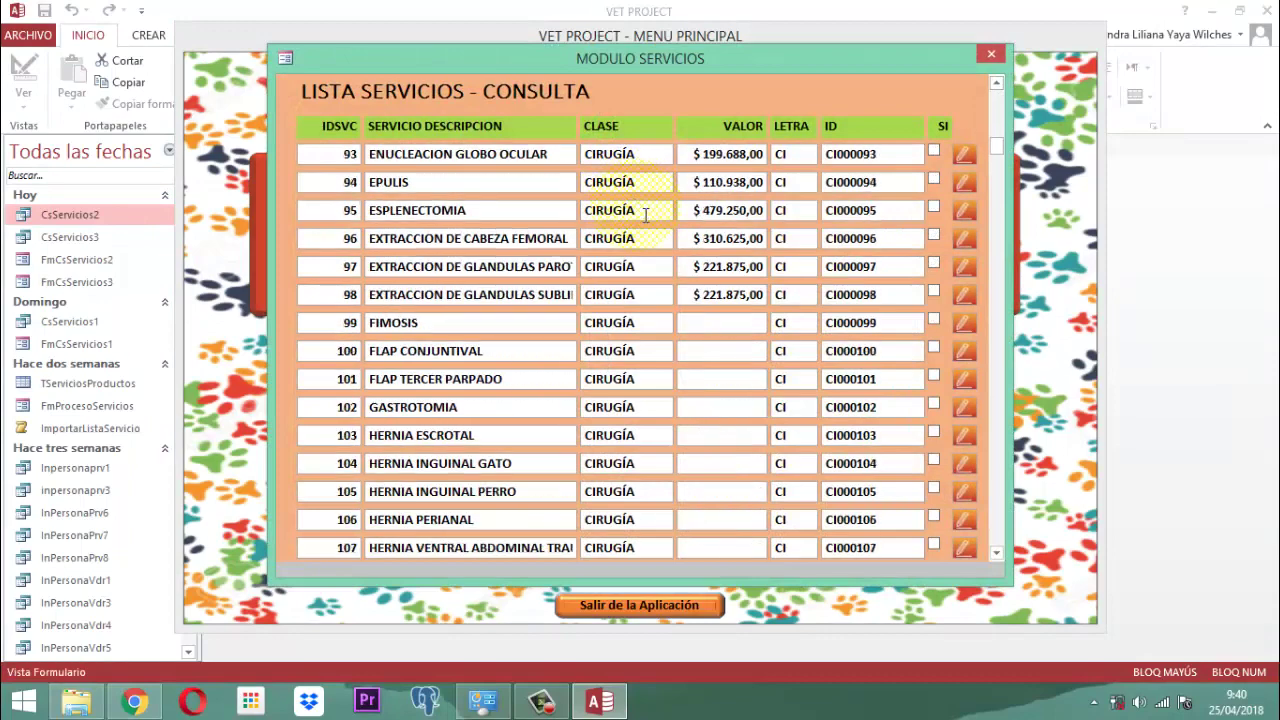
scroll(648, 220, "down", 9)
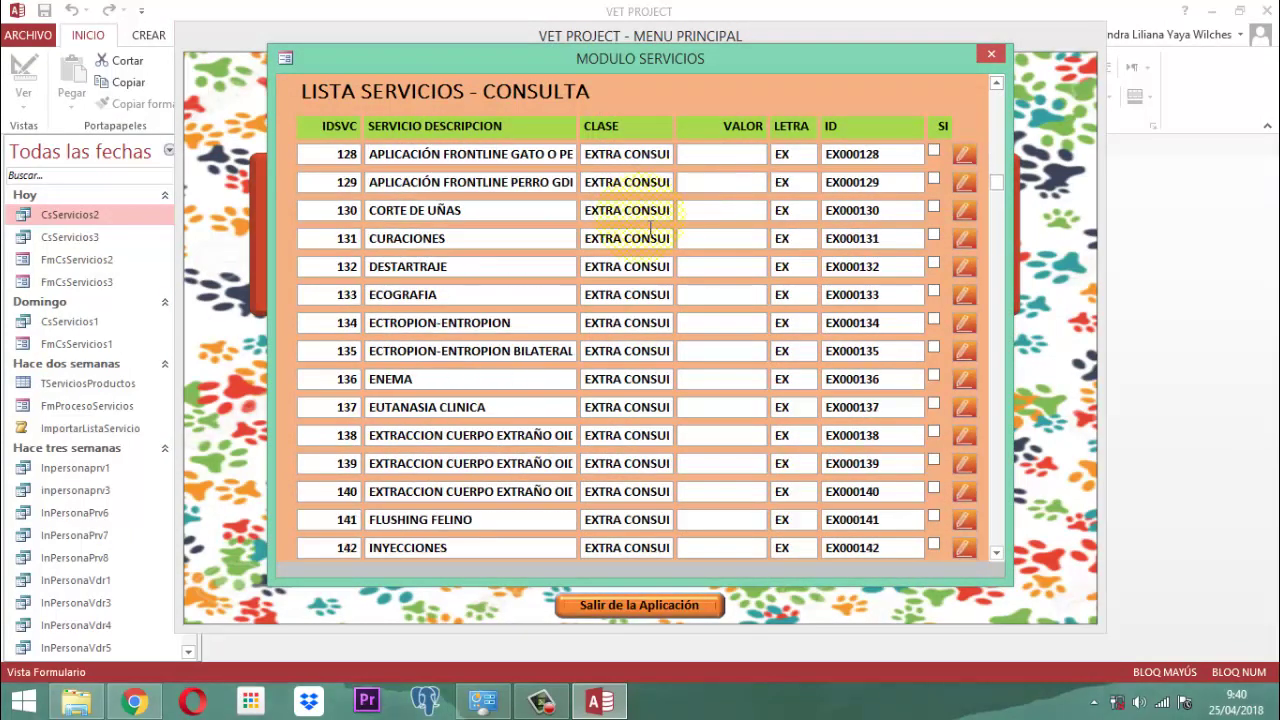
scroll(650, 230, "down", 4)
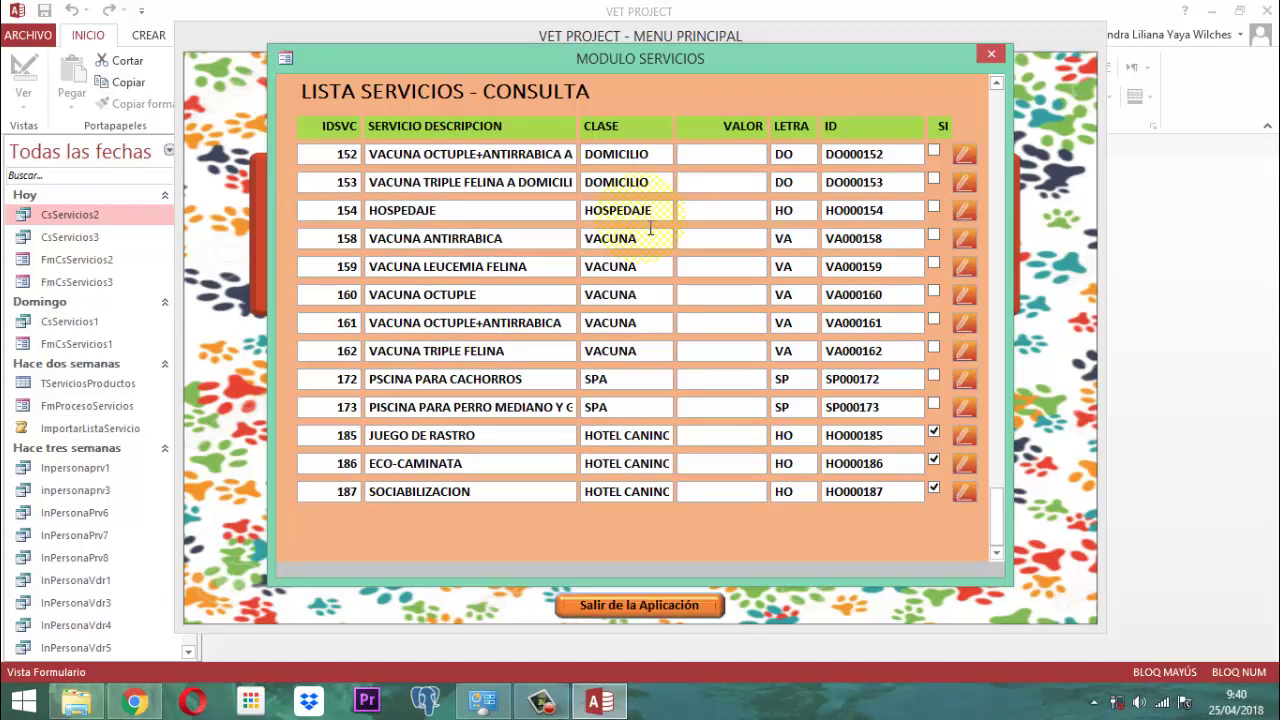
scroll(650, 230, "up", 1)
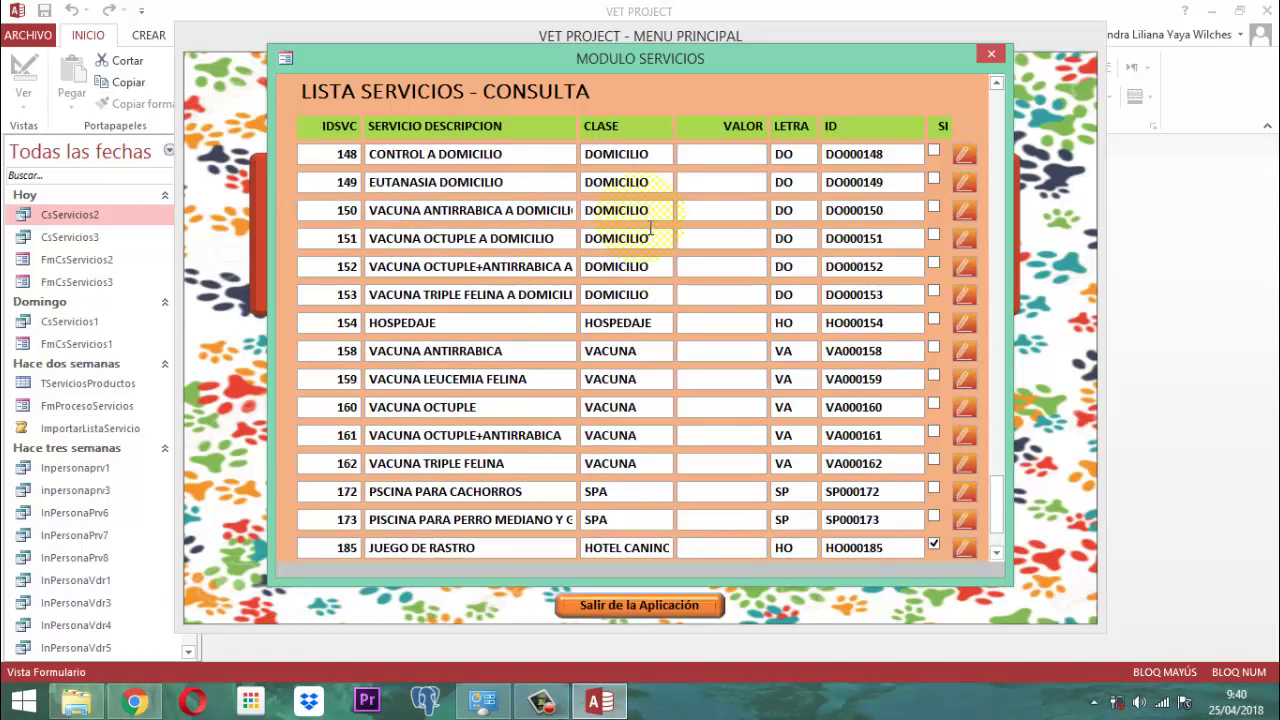
scroll(638, 355, "down", 1)
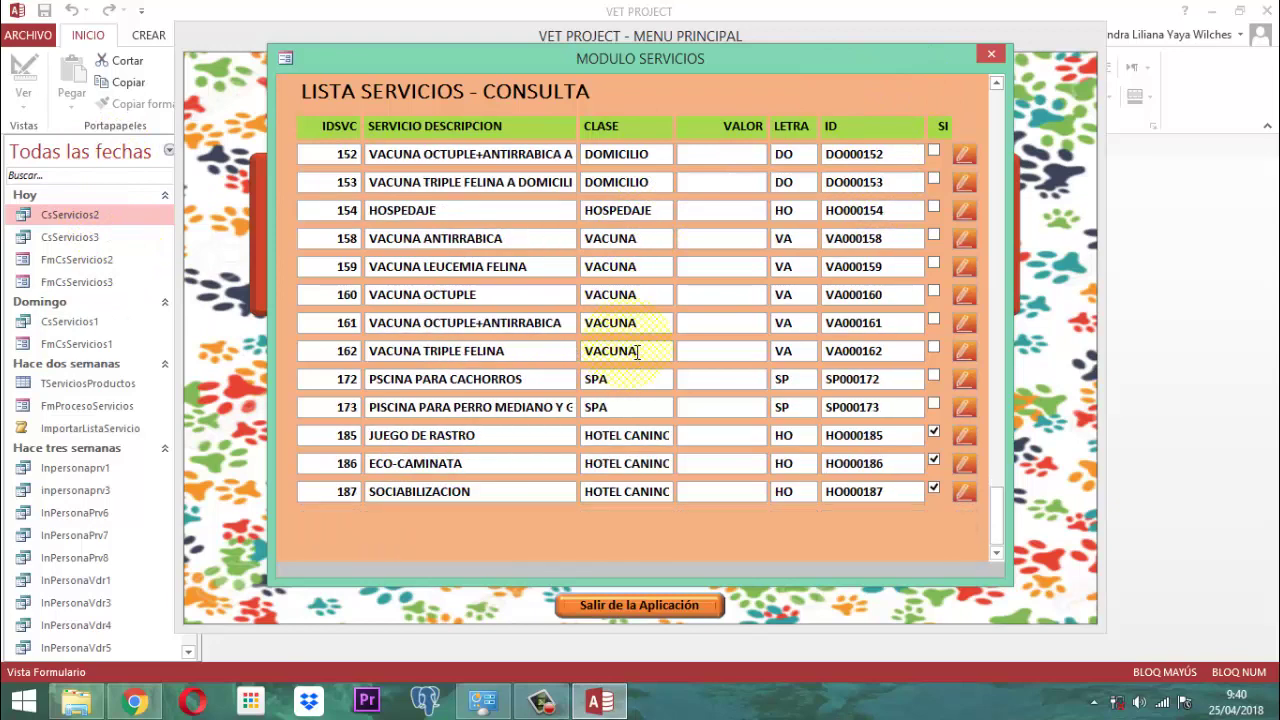
scroll(657, 375, "up", 8)
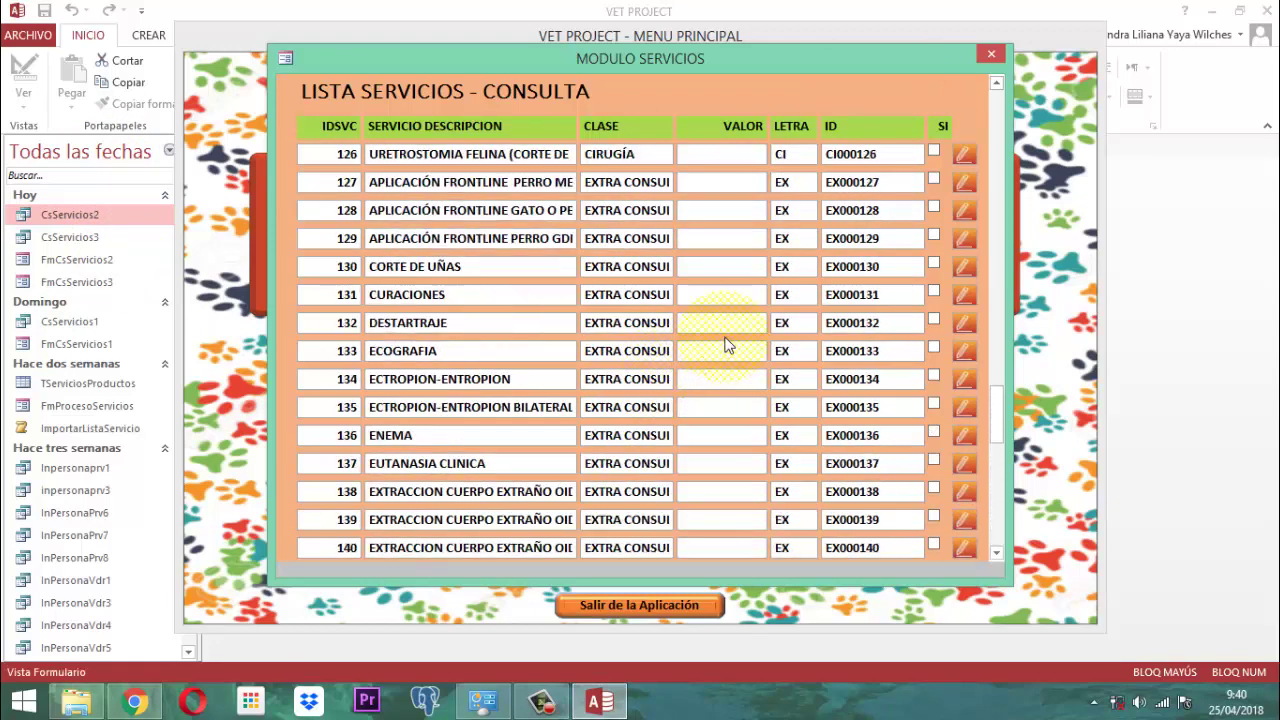
scroll(727, 344, "up", 10)
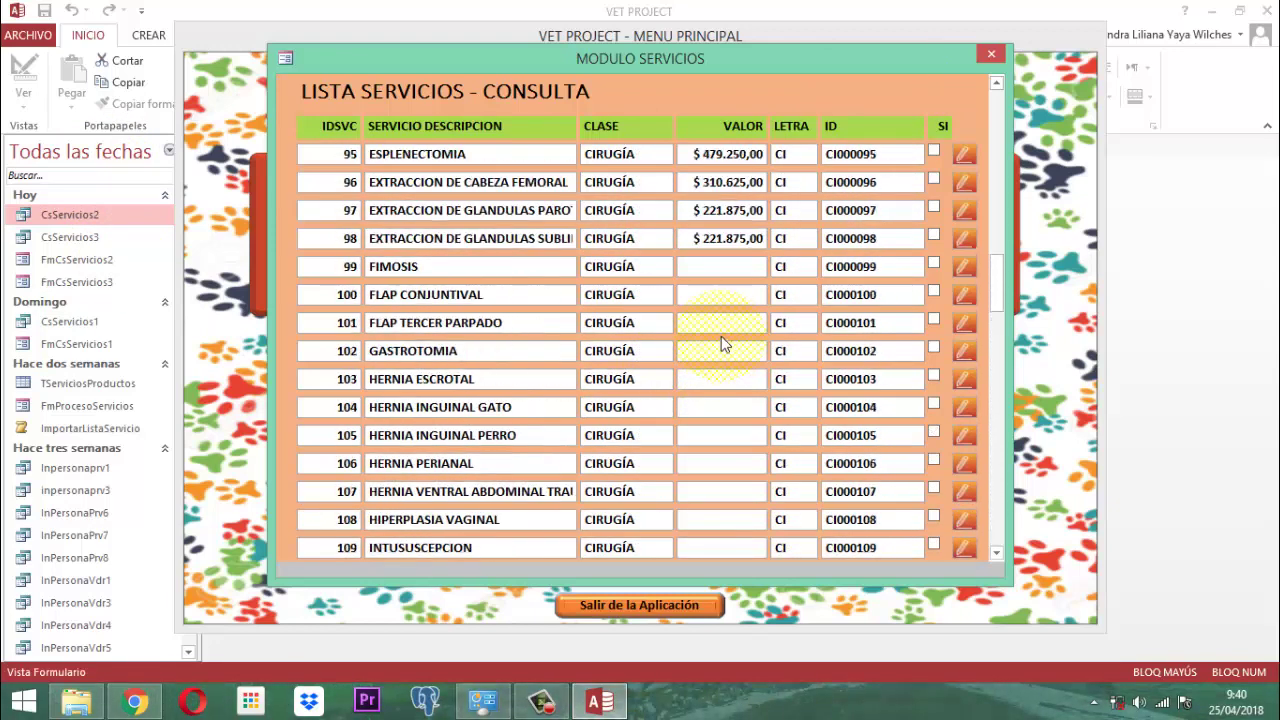
scroll(724, 344, "up", 1)
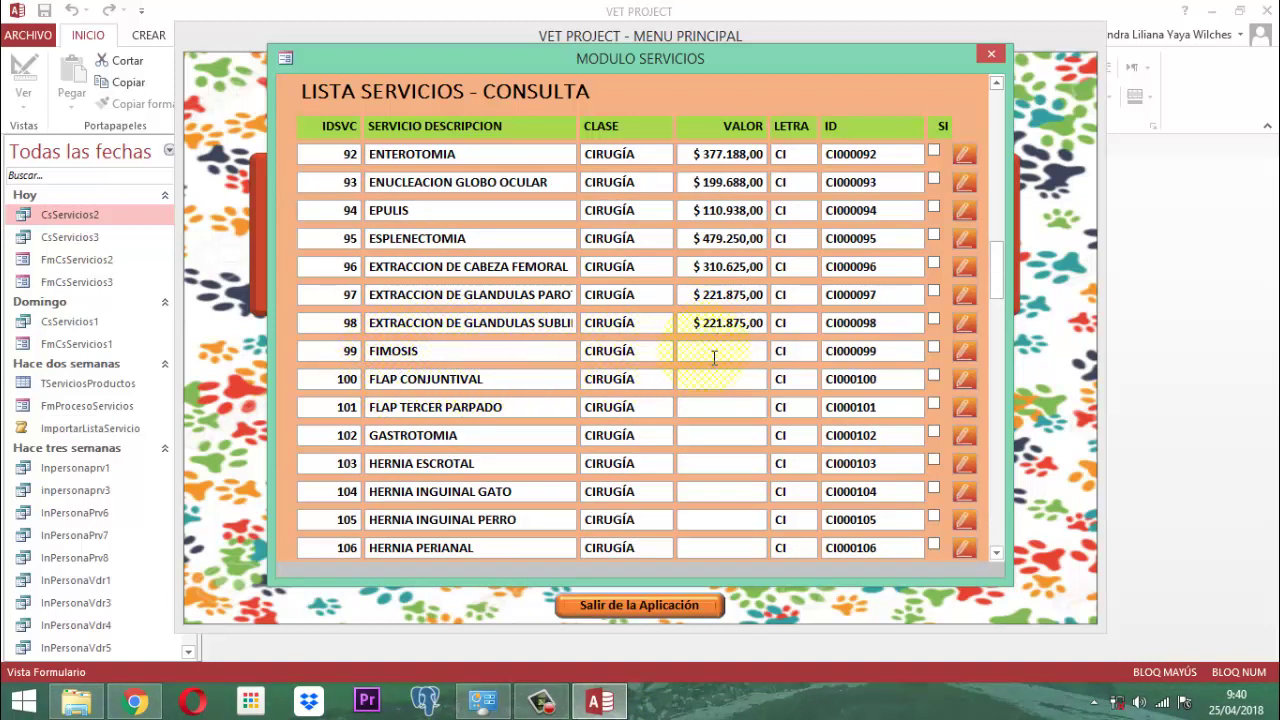
Step: Enable editing of service 99, FIMOSIS, and set its value to 220000
left_click(334, 356)
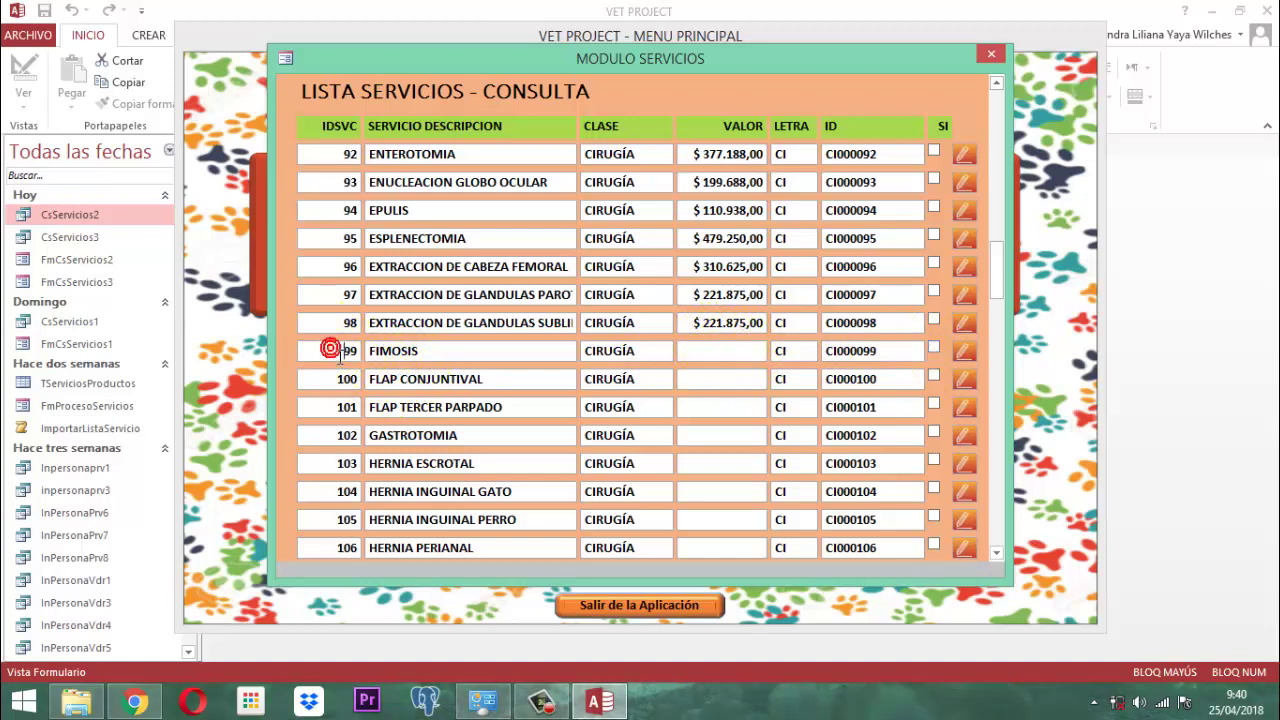
left_click(966, 352)
left_click(722, 352)
type("220000")
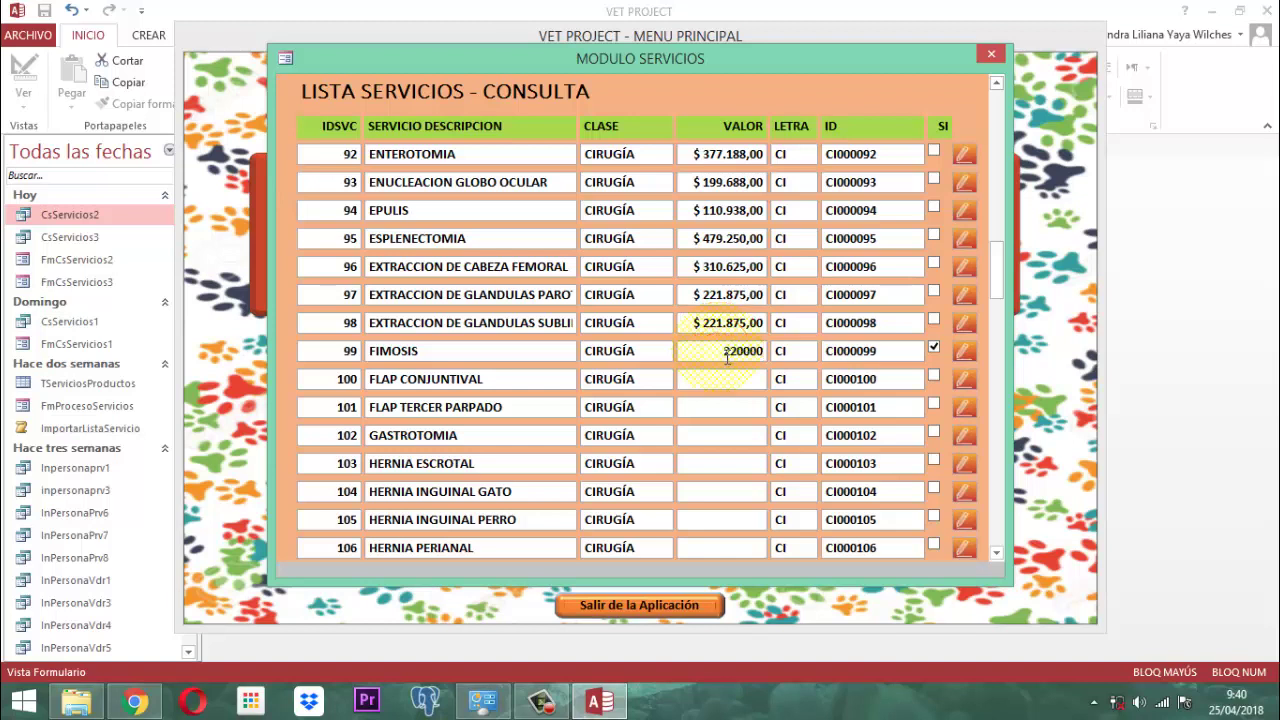
key("Tab")
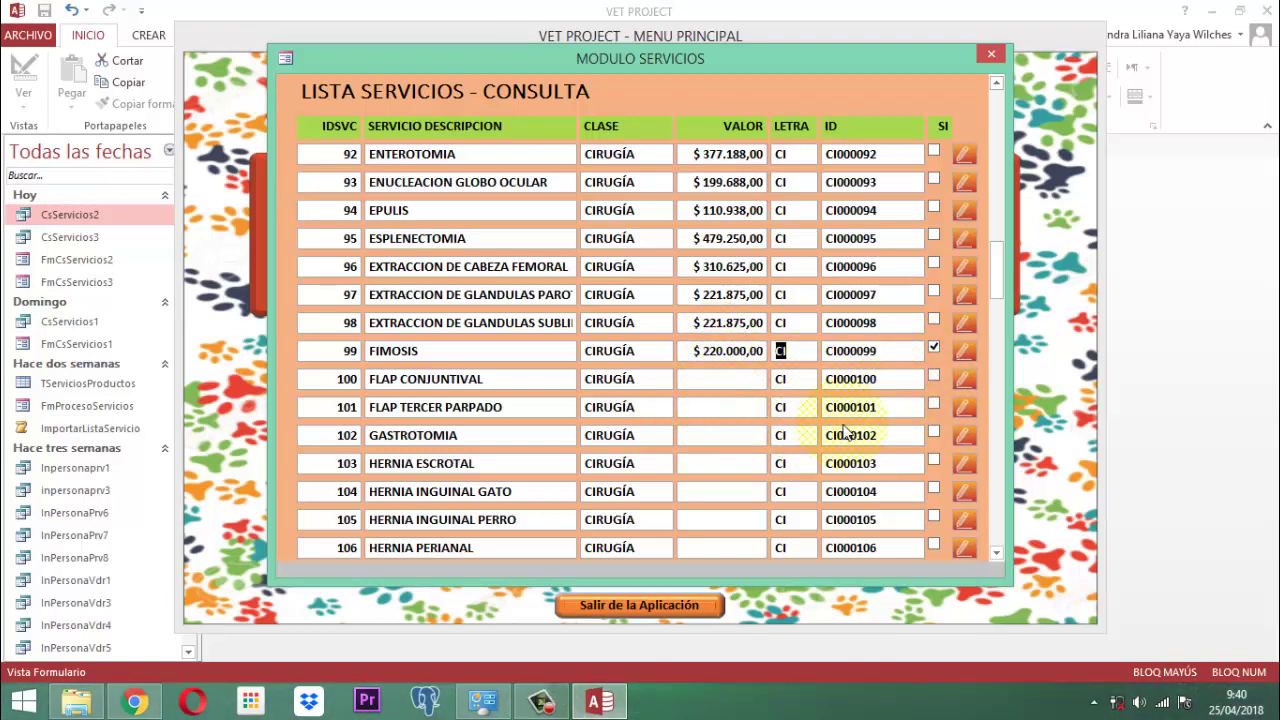
Step: Check the Consulta services still lacking a value, from FLAP CONJUNTIVAL onward, and close the list
left_click(715, 379)
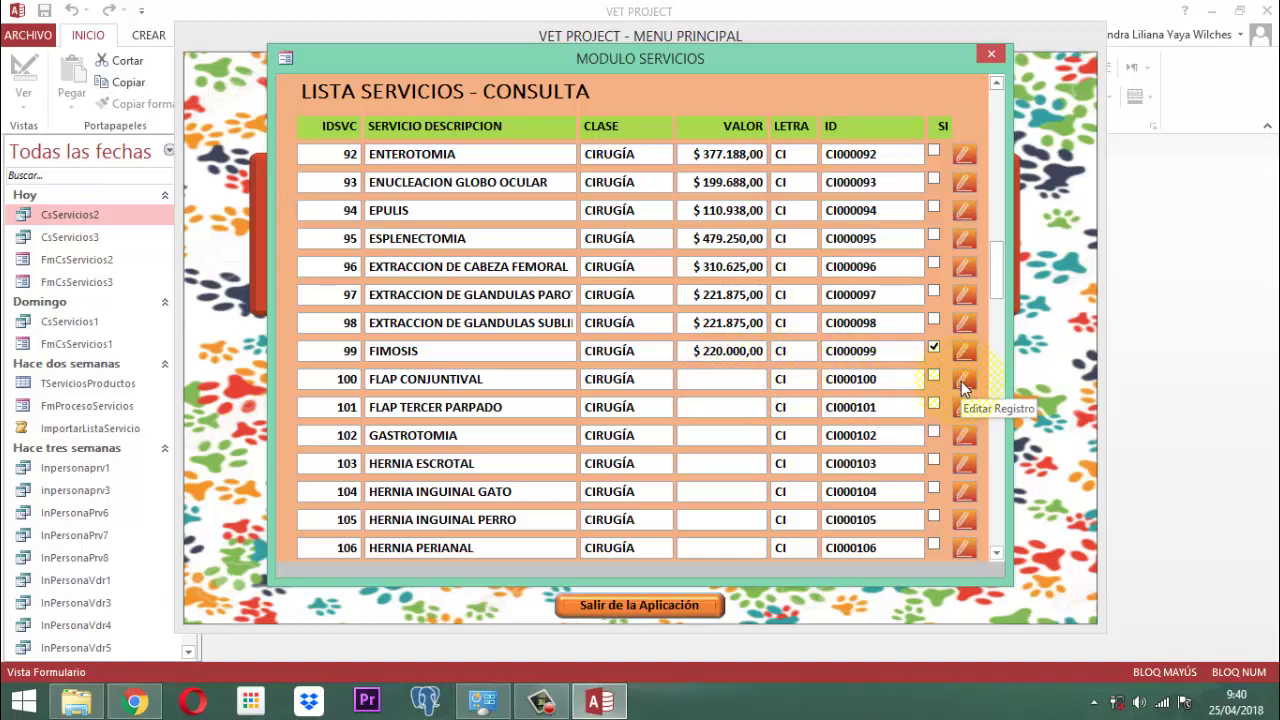
scroll(886, 423, "down", 4)
scroll(906, 423, "down", 8)
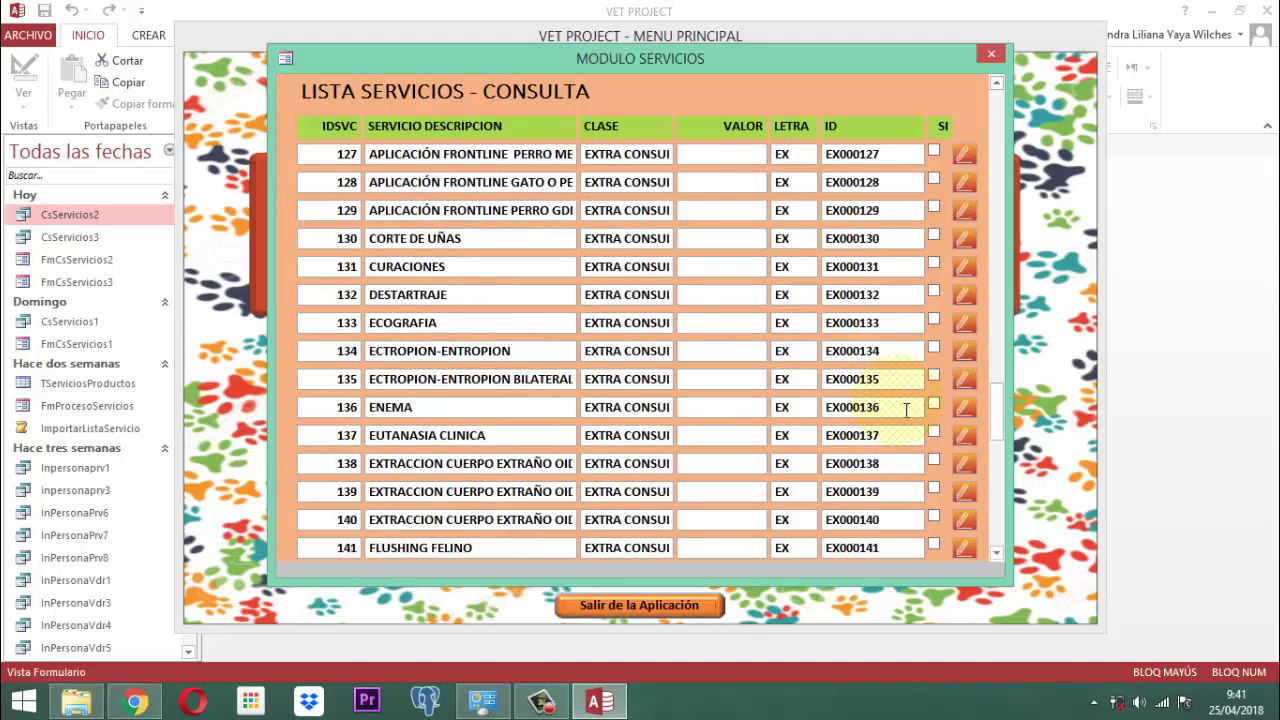
scroll(906, 410, "up", 12)
left_click(737, 382)
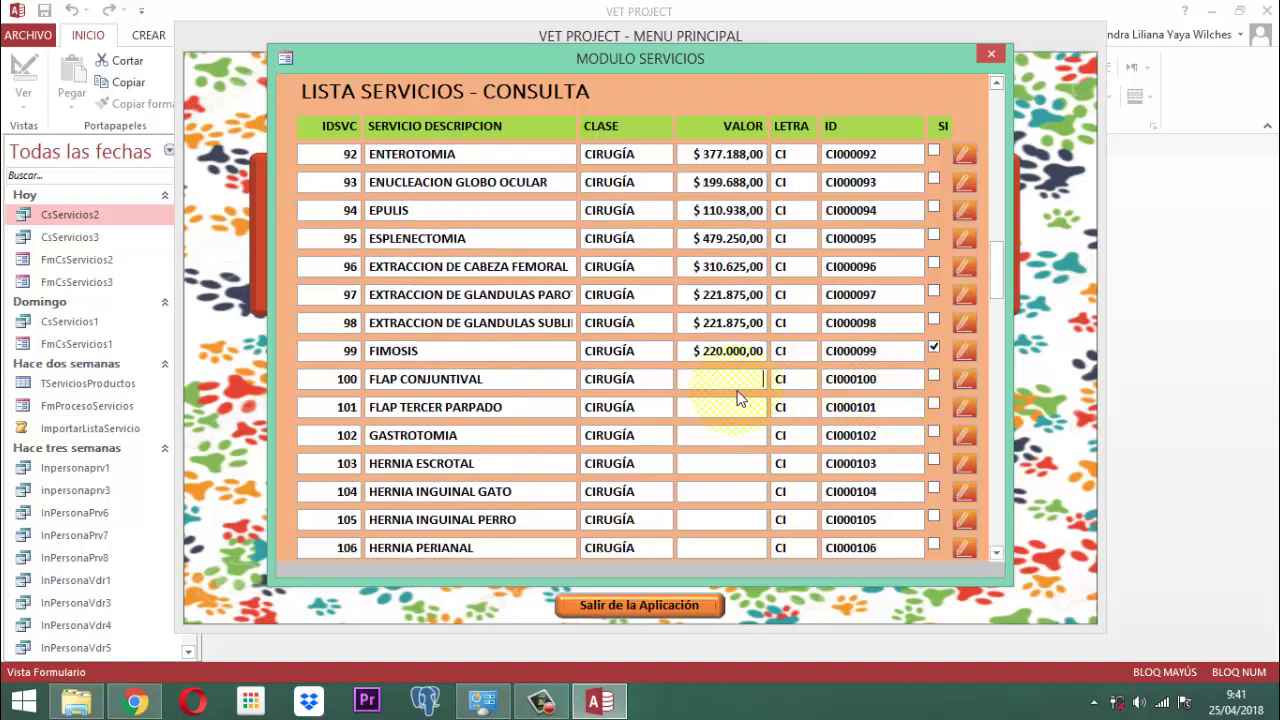
left_click(686, 351)
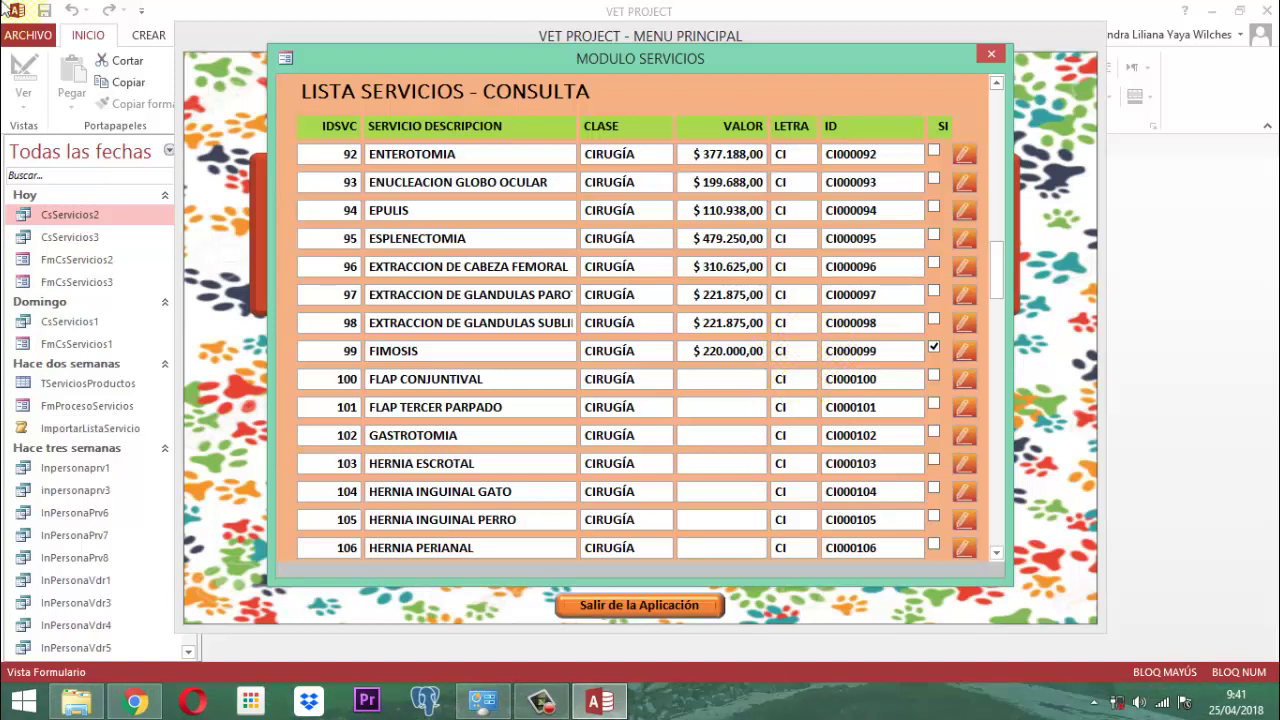
left_click(991, 55)
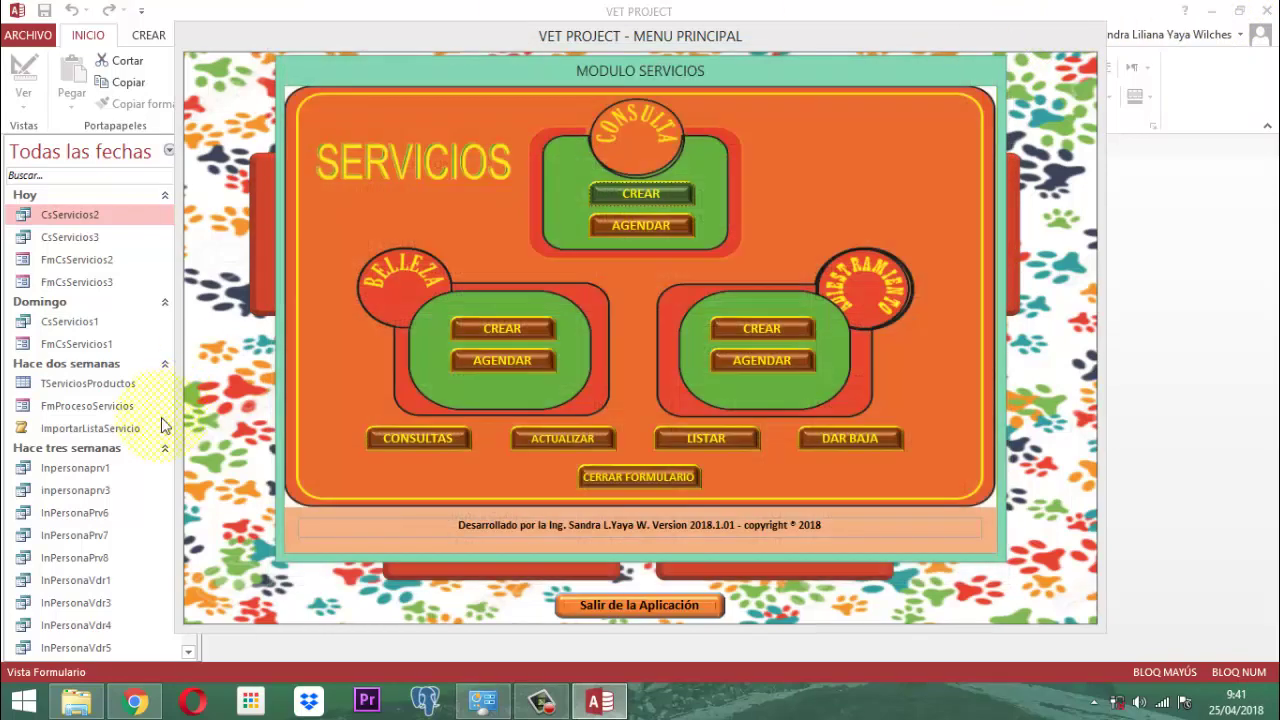
Step: Open the Belleza and Adiestramiento service lists in turn, check their records and close each list
left_click(478, 328)
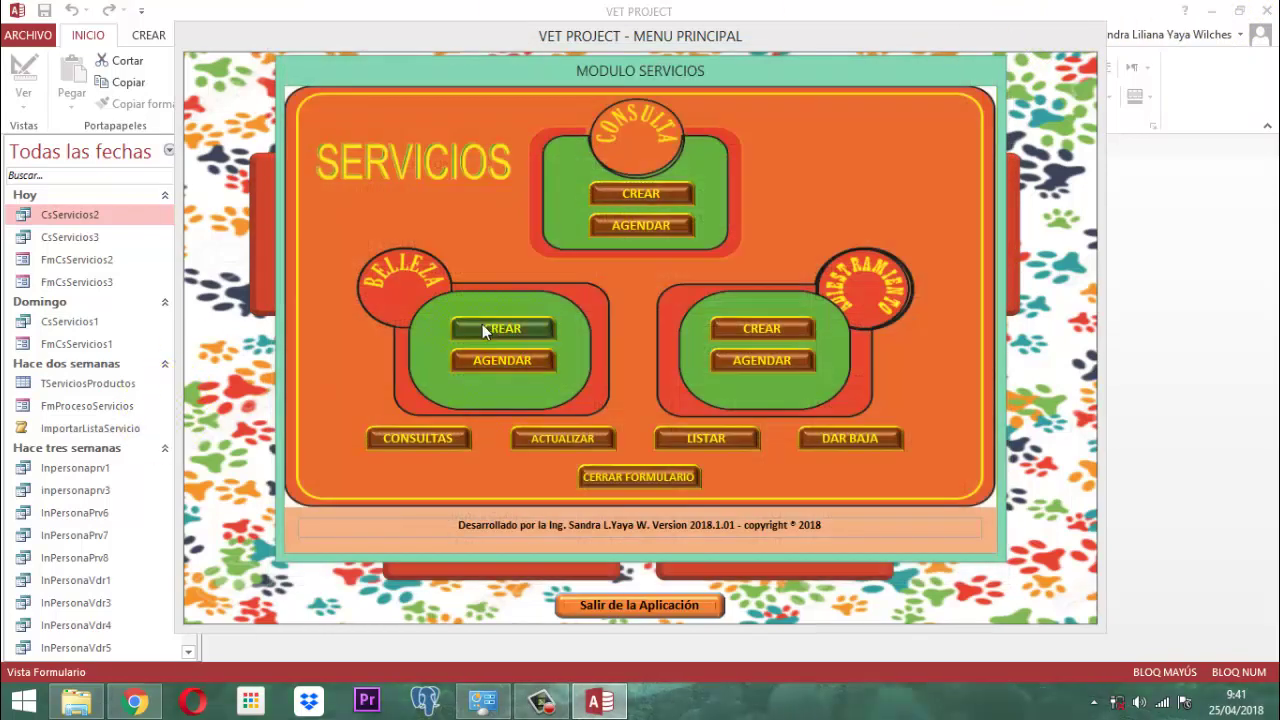
scroll(680, 224, "down", 1)
scroll(680, 209, "up", 1)
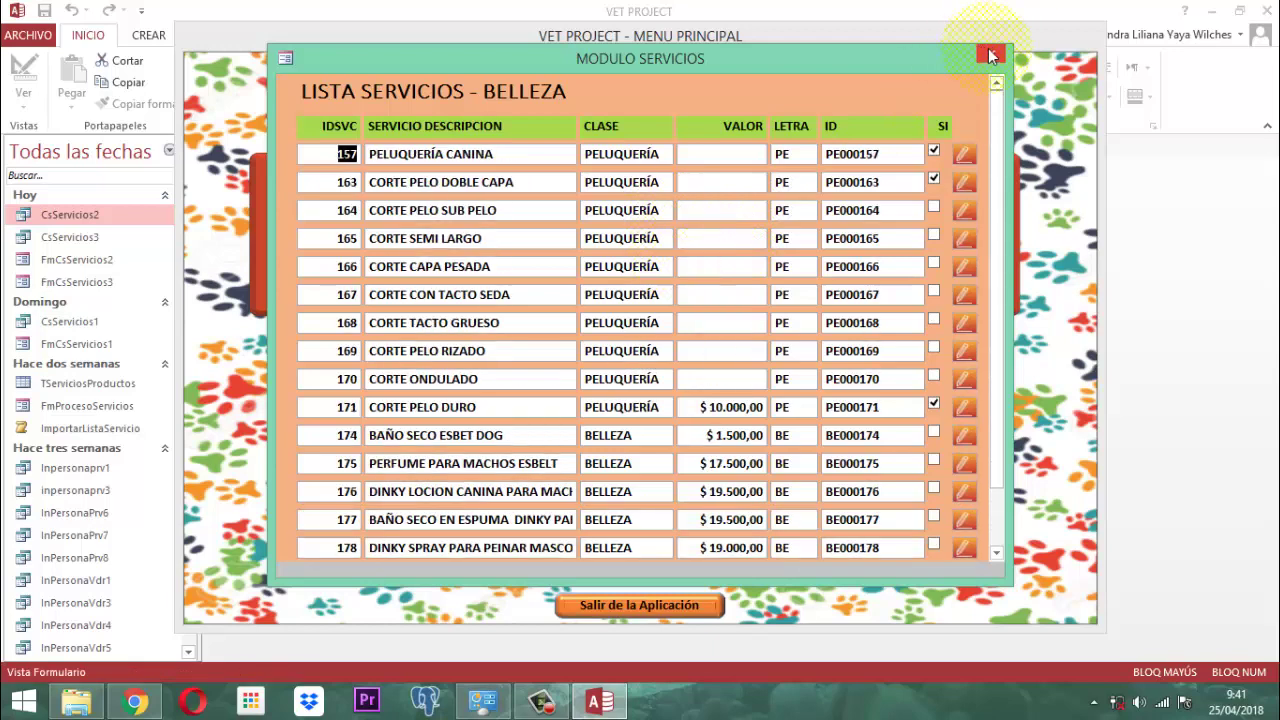
left_click(990, 53)
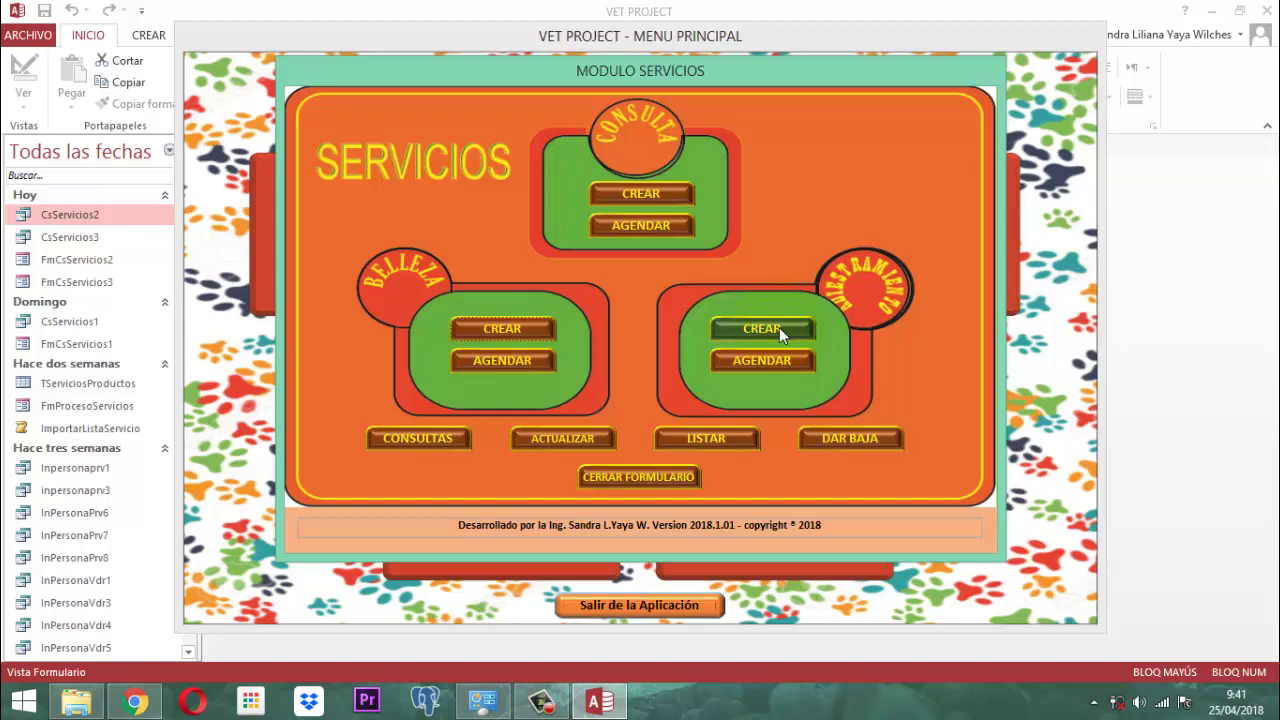
left_click(778, 328)
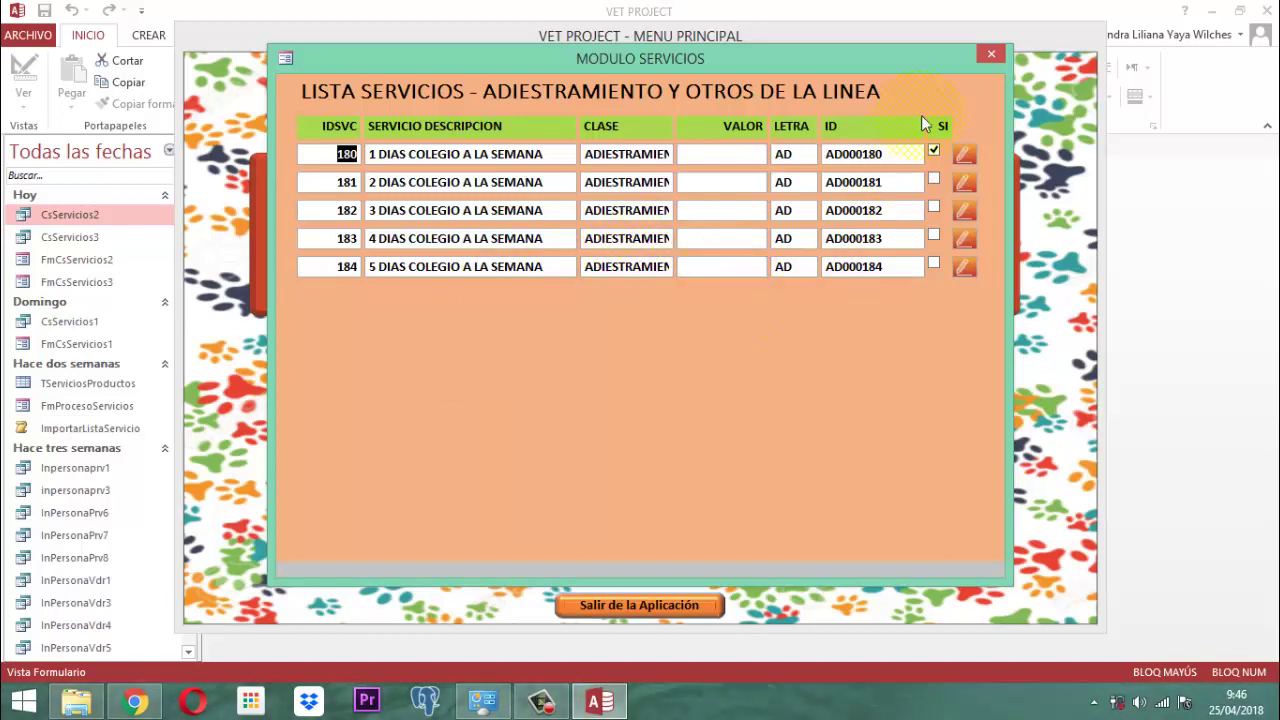
left_click(991, 55)
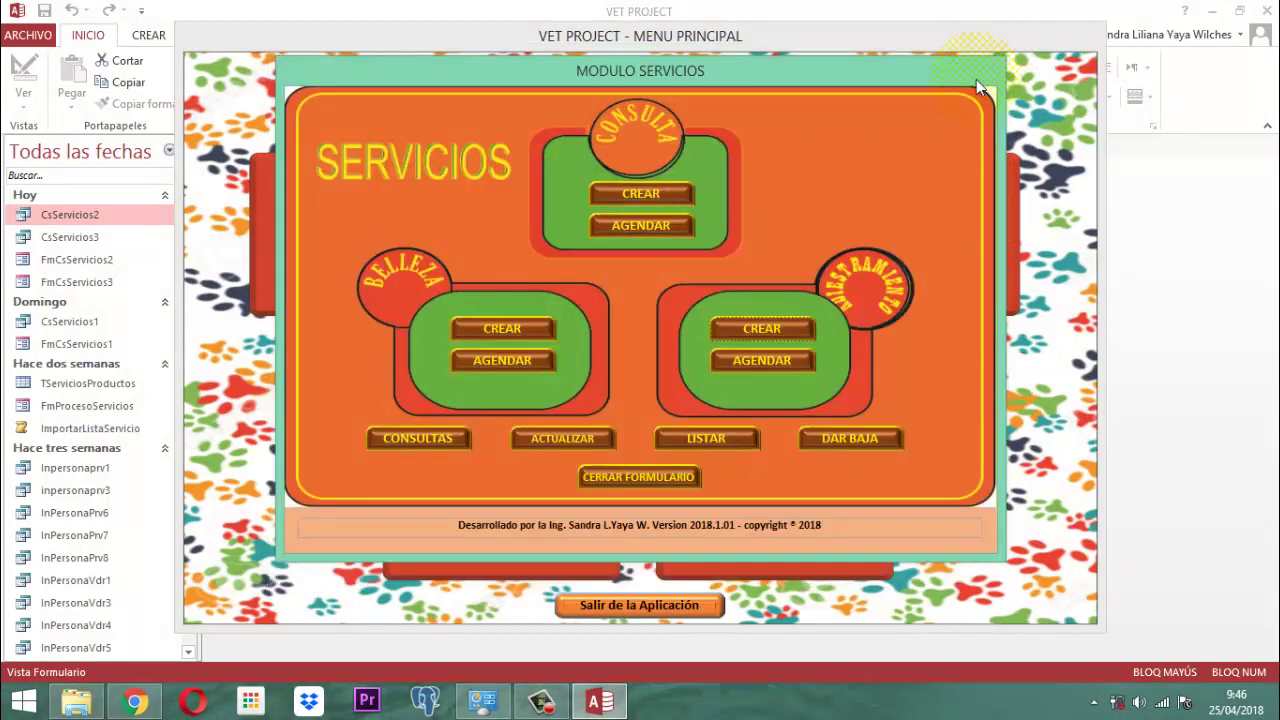
Step: Close the Servicios form and exit the Vet Project application
left_click(636, 475)
left_click(617, 604)
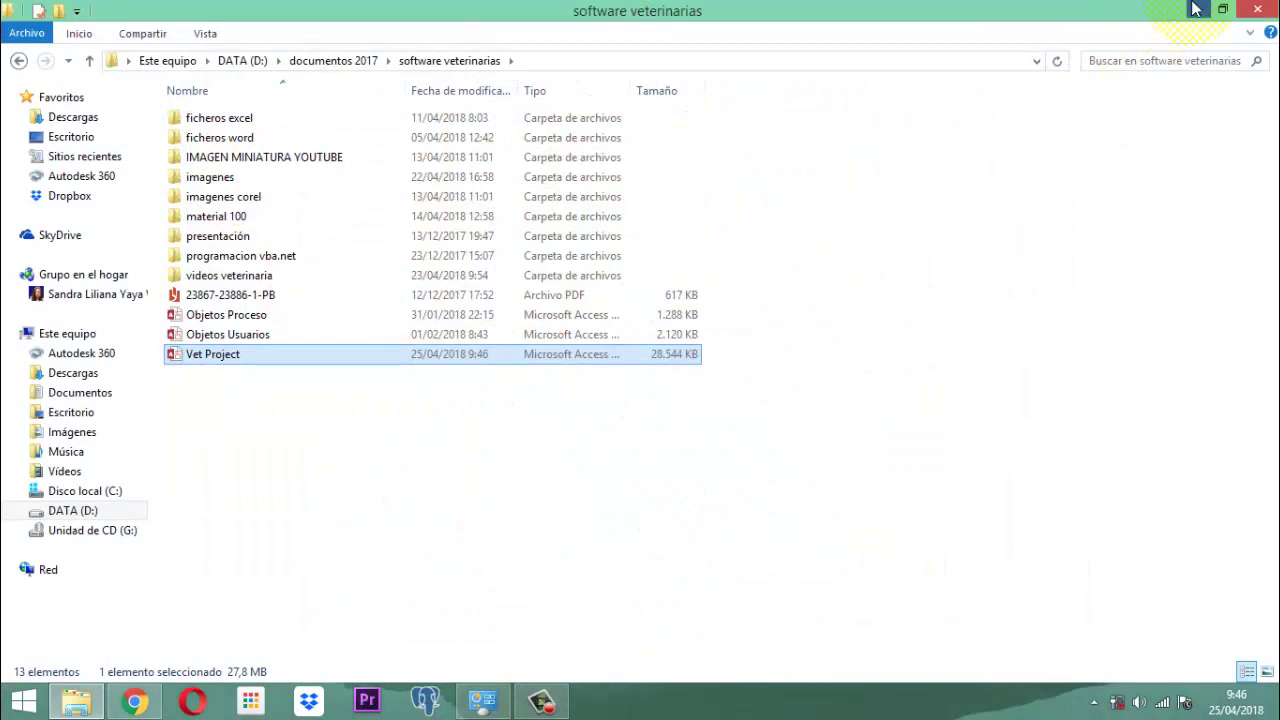
Step: Close the software veterinarias folder window and postpone the Malwarebytes Anti-Malware update
left_click(1259, 10)
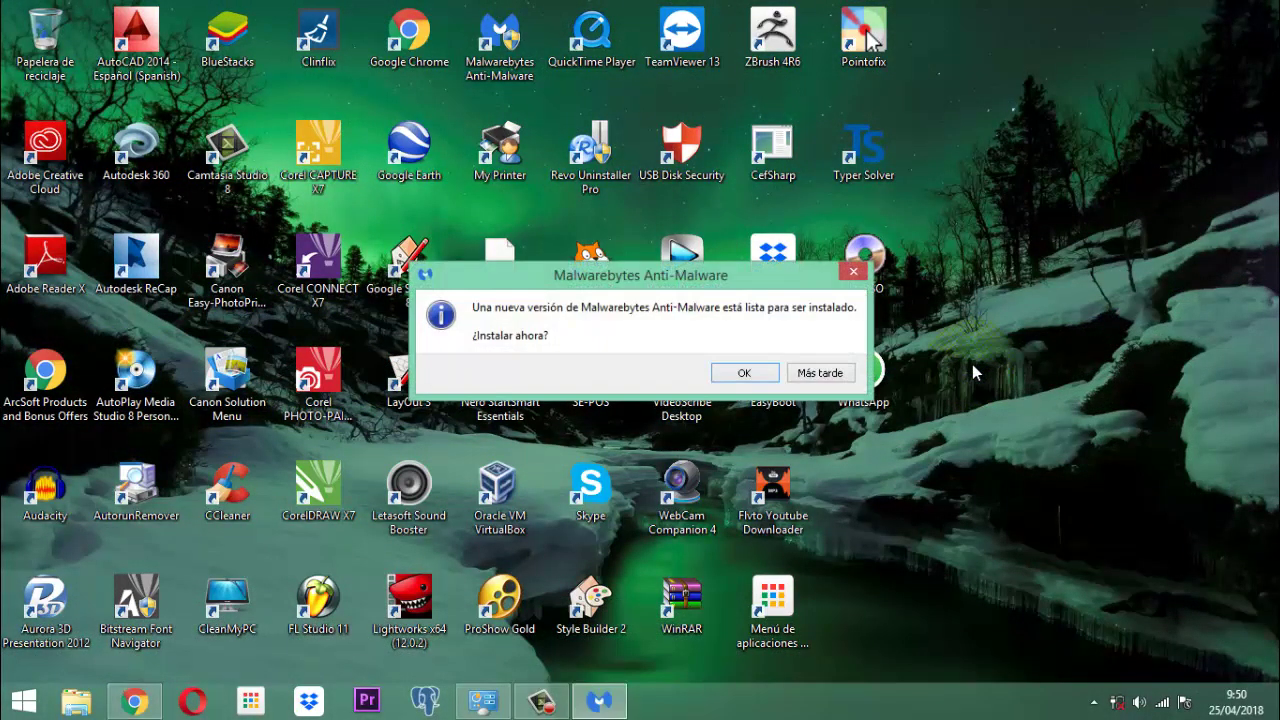
left_click(820, 372)
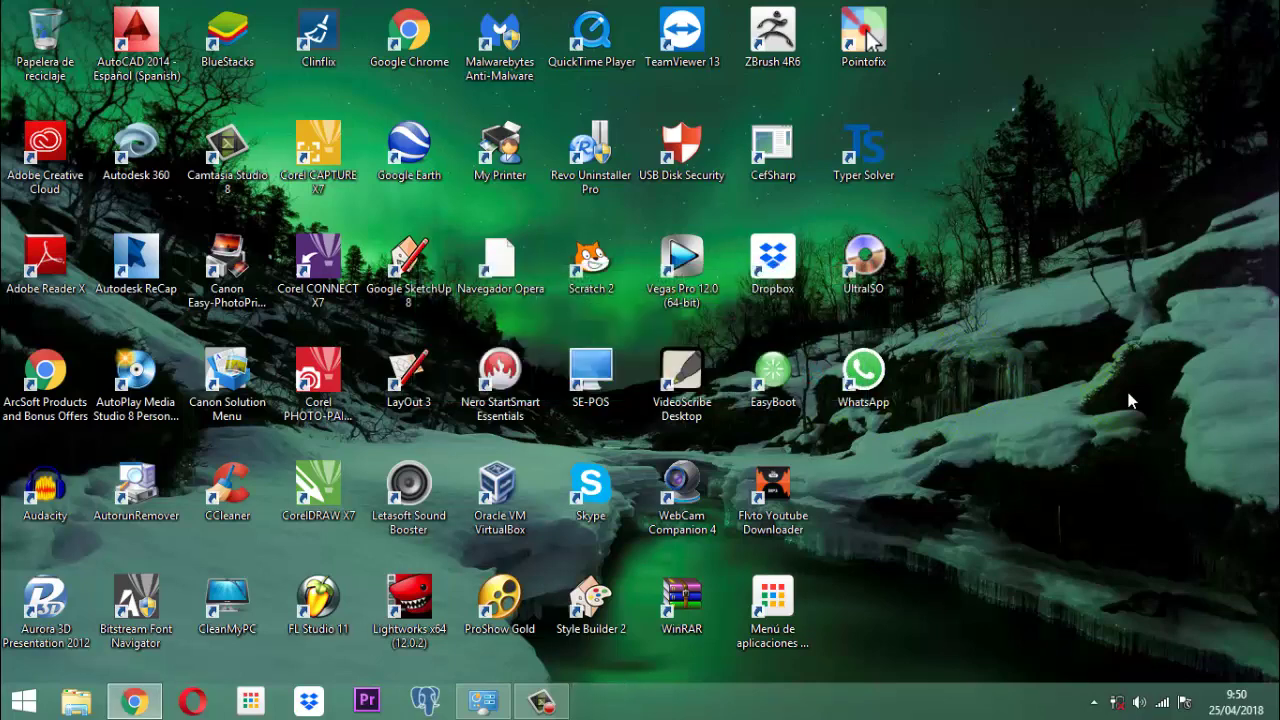